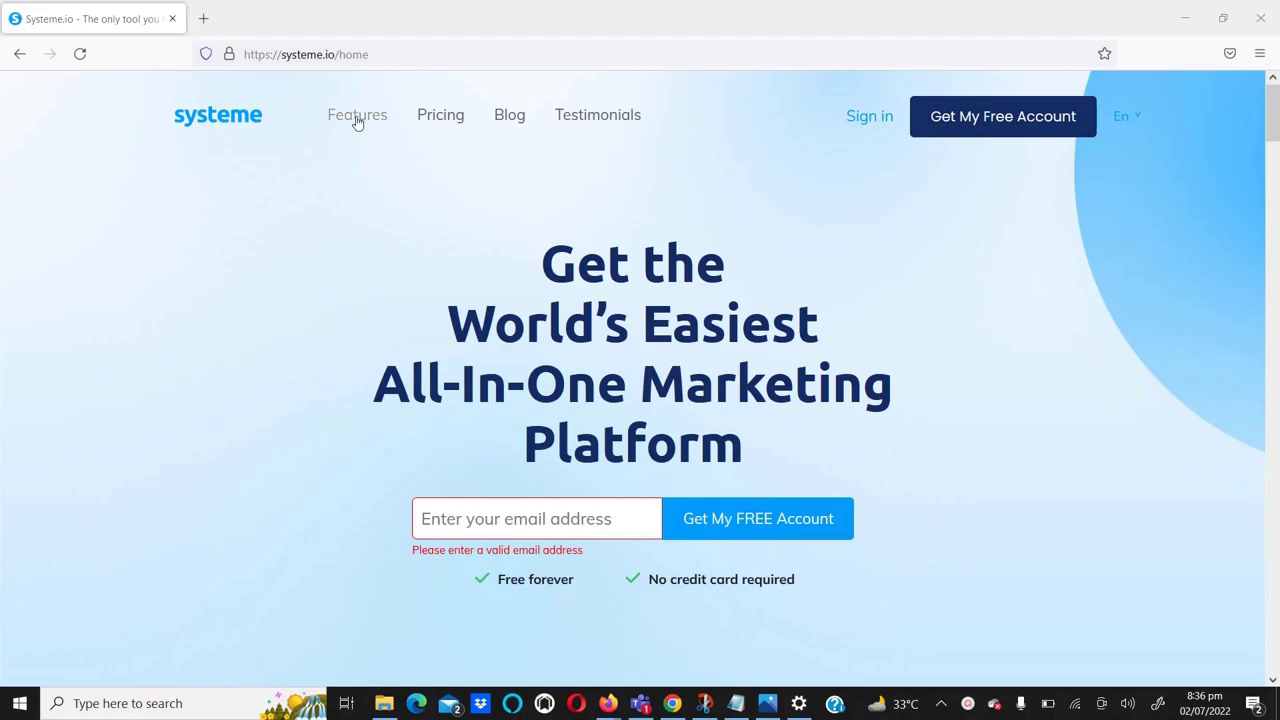
Open the systeme.io Features page and review the tools it offers, from Sales Funnels to Sell Products.
click(357, 116)
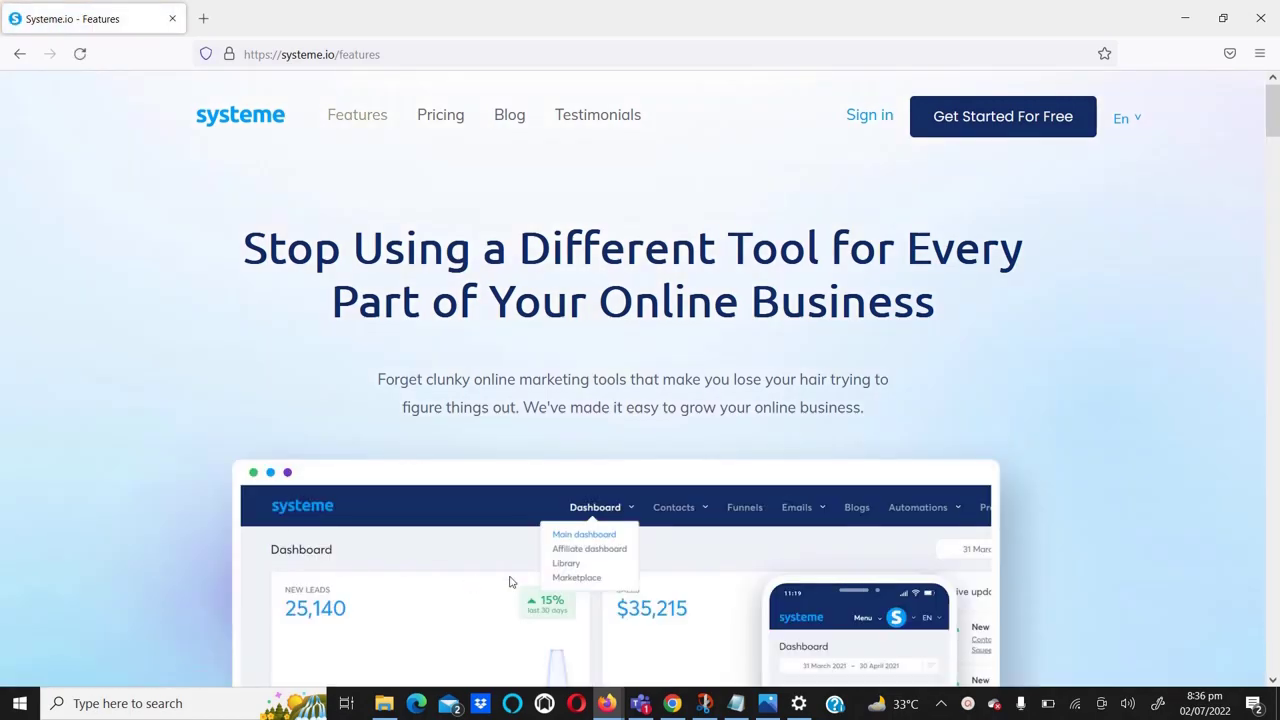
scroll(510, 582, down, 3)
scroll(510, 582, down, 10)
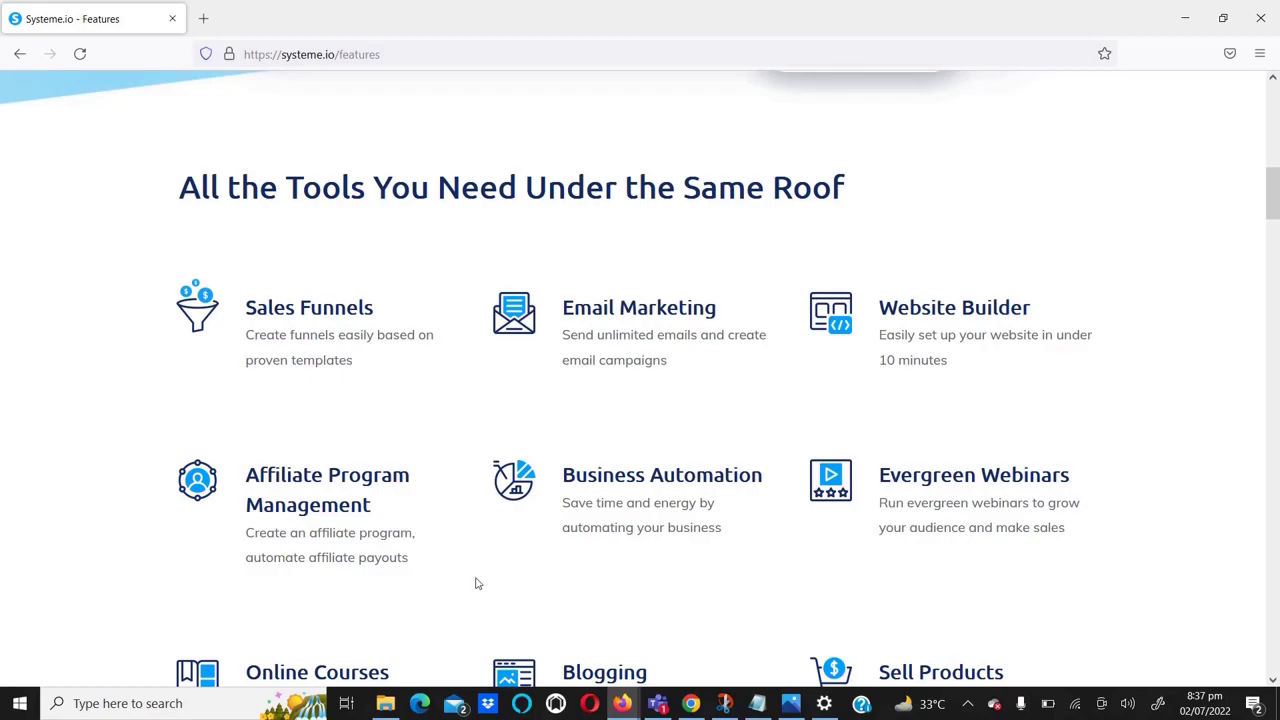
scroll(477, 583, down, 2)
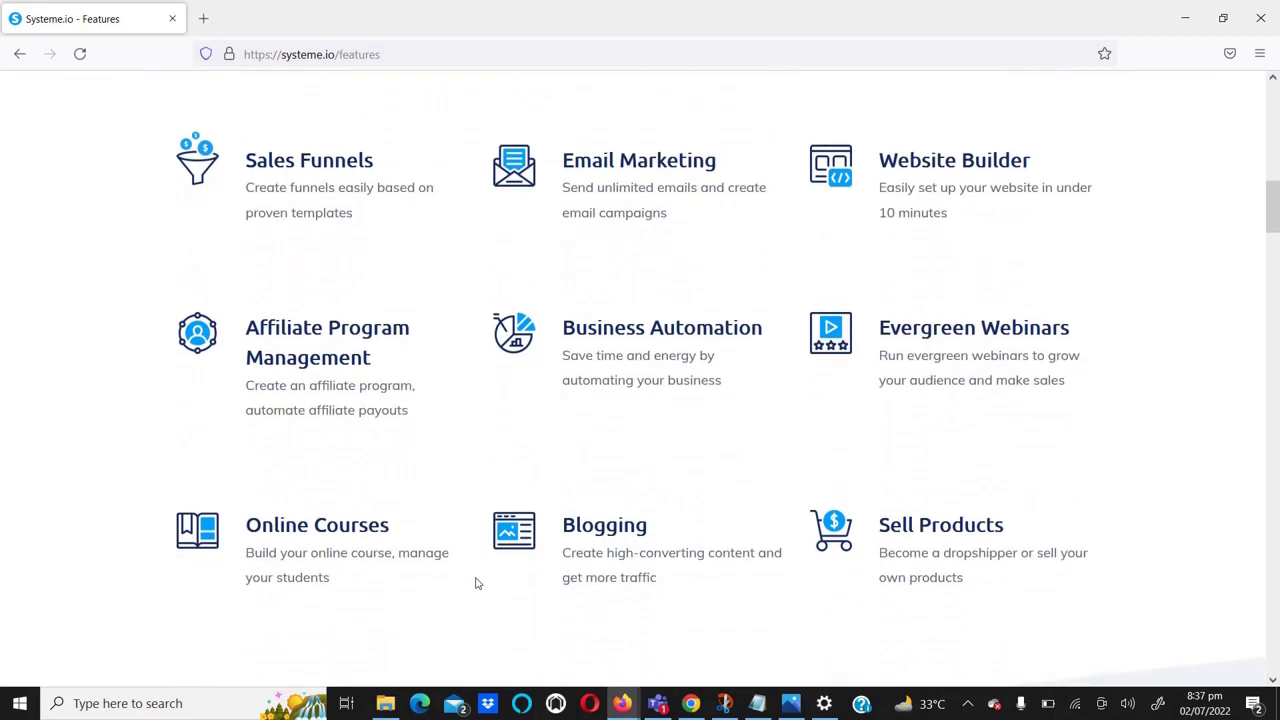
scroll(477, 583, down, 2)
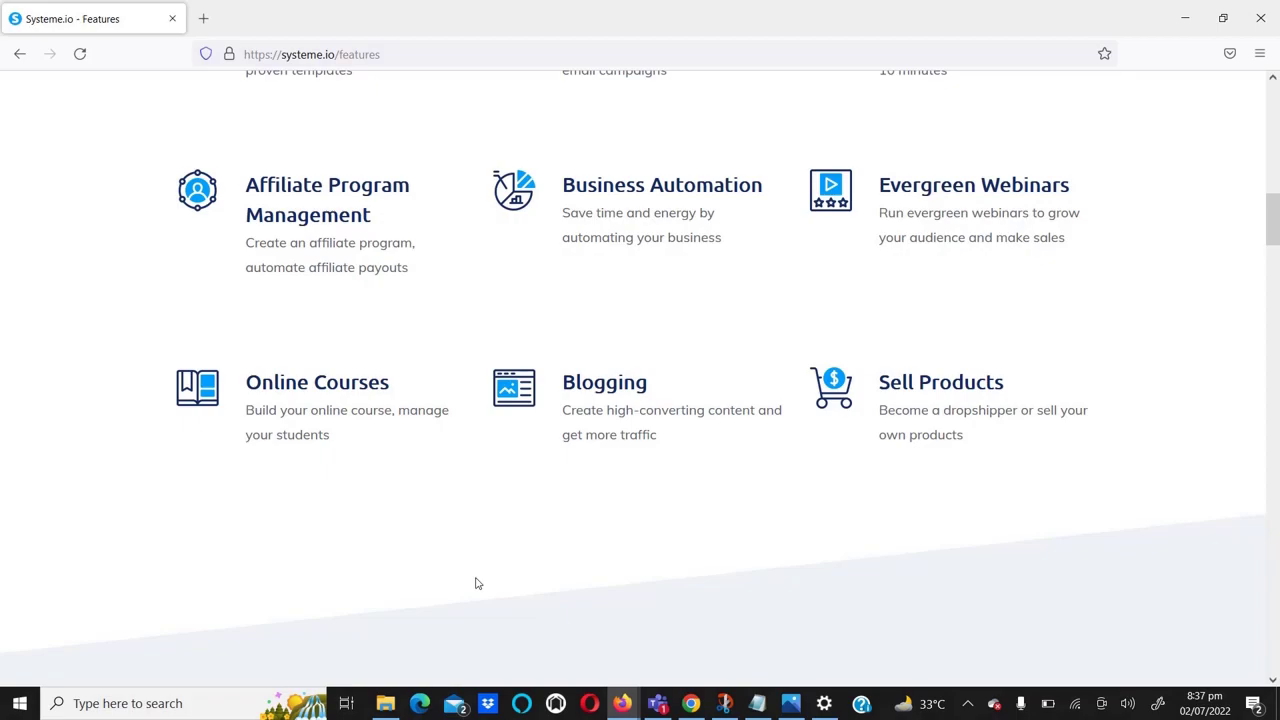
scroll(469, 589, down, 4)
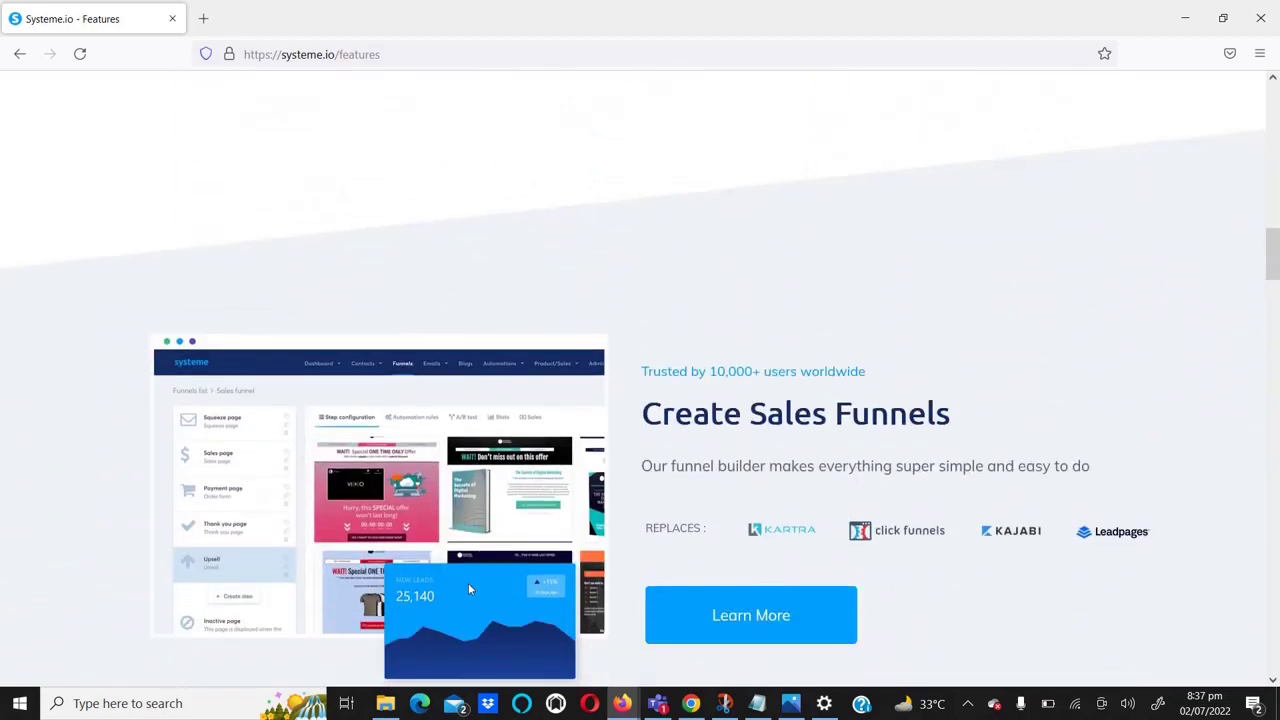
scroll(469, 589, up, 5)
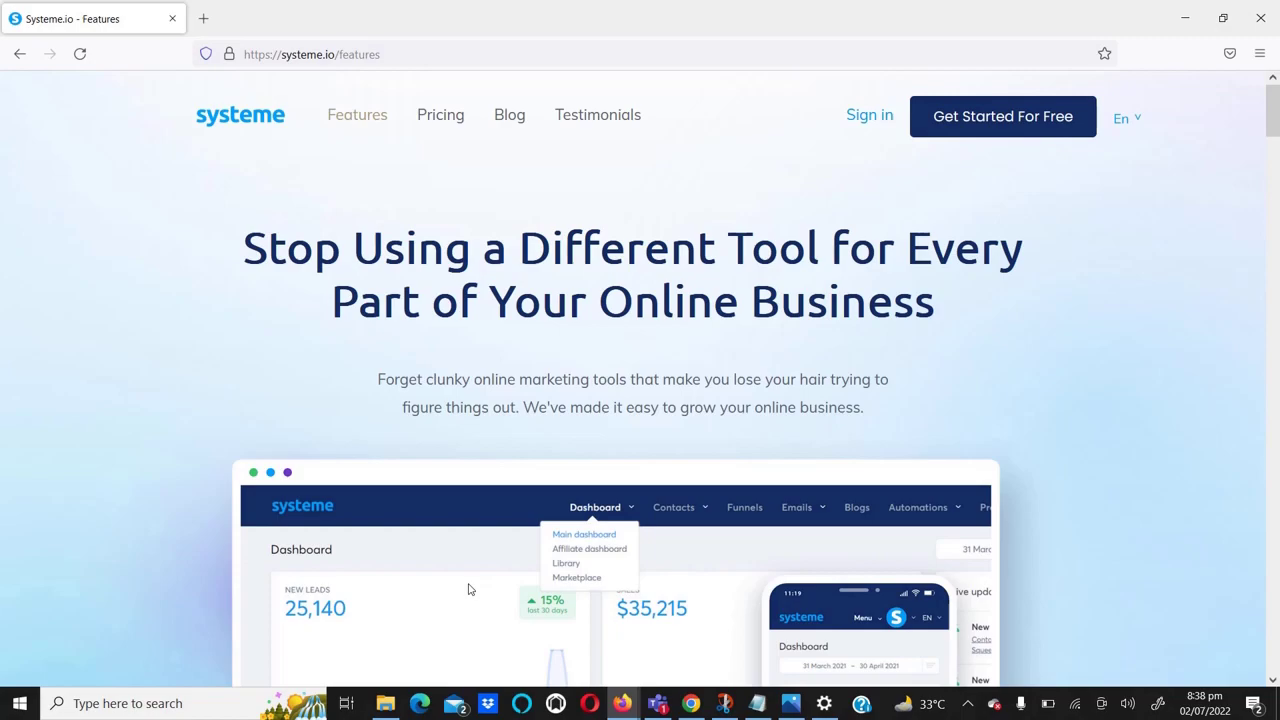
Open the Pricing page and examine the Free plan's price, limits and included features through the end of the comparison table.
click(440, 116)
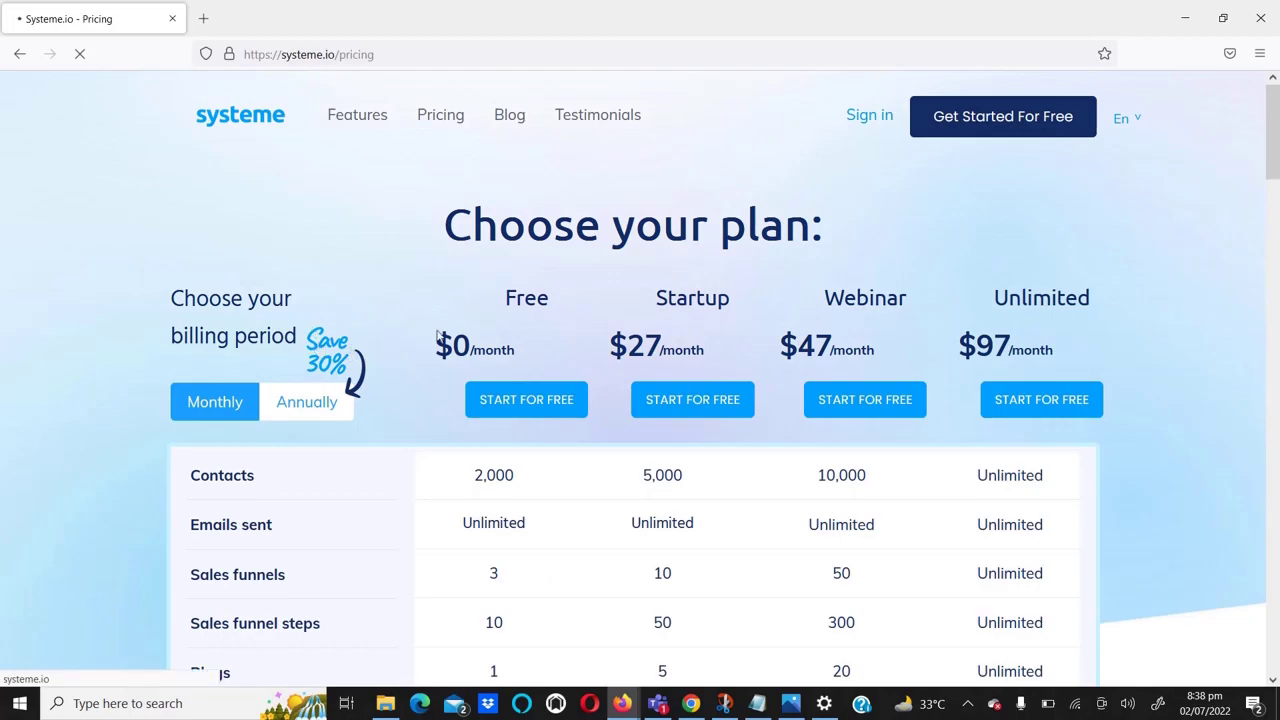
drag(457, 340, 519, 343)
scroll(516, 353, down, 3)
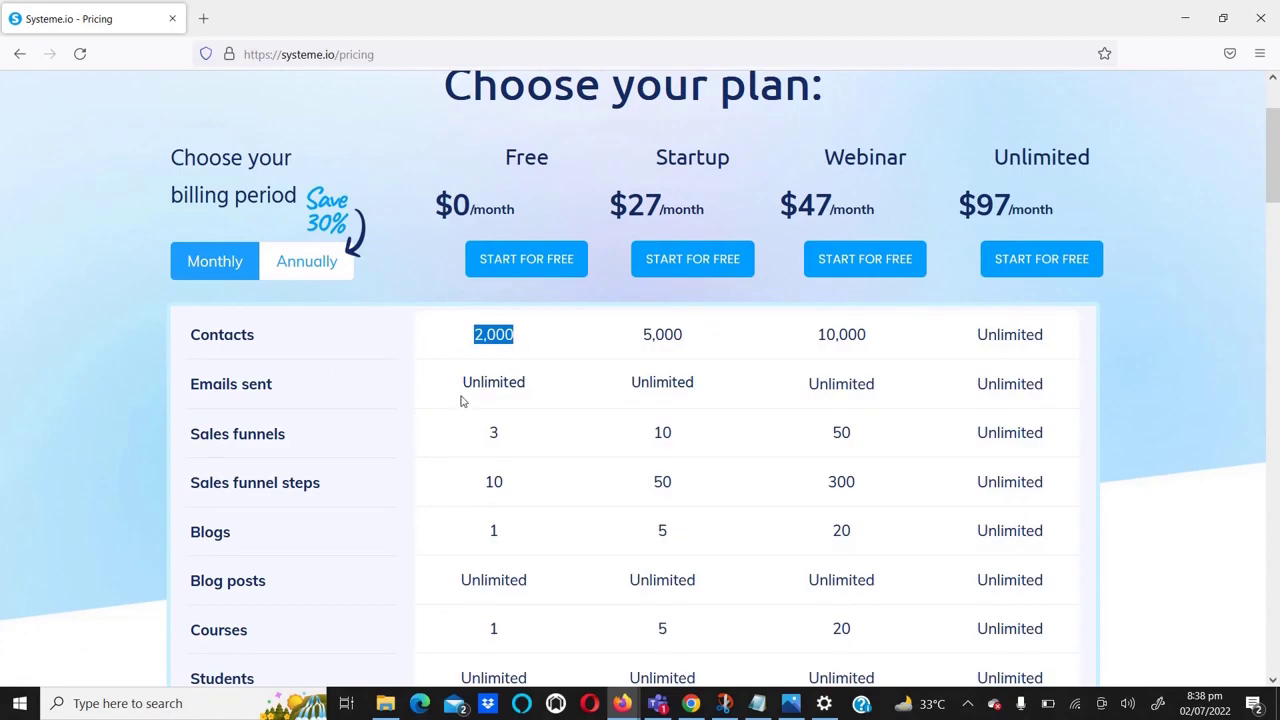
drag(463, 382, 531, 388)
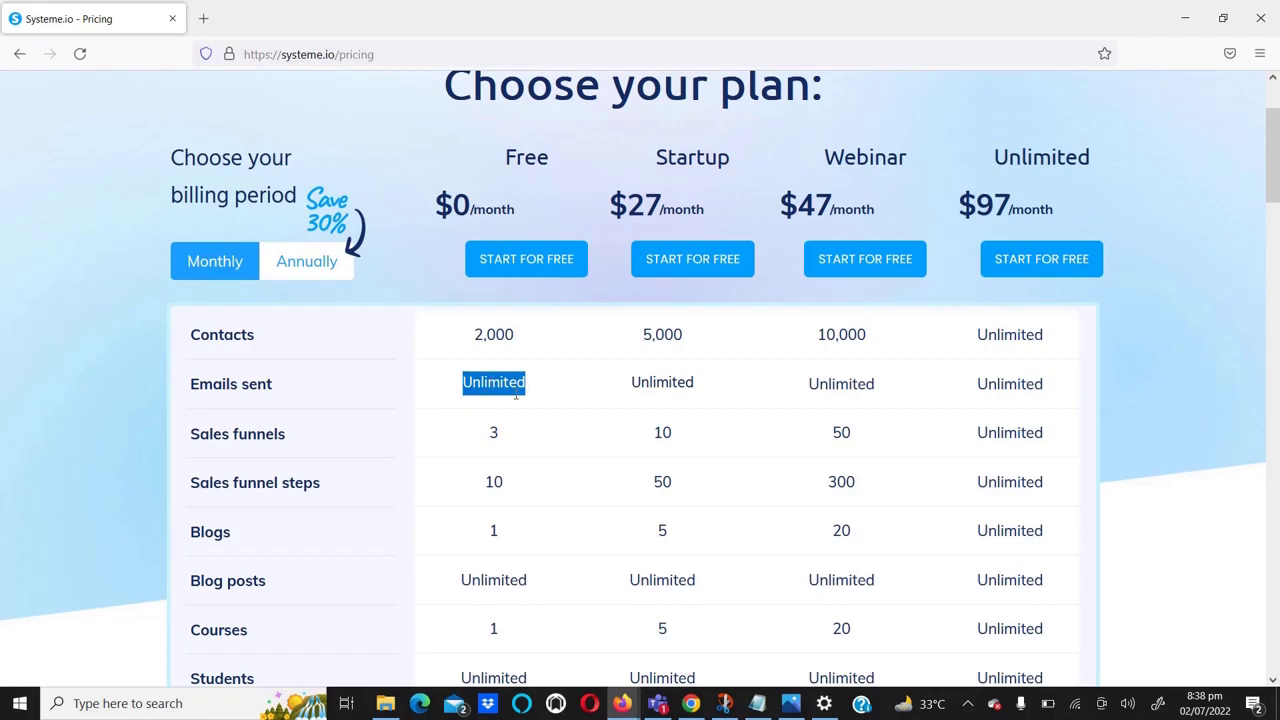
scroll(522, 452, down, 1)
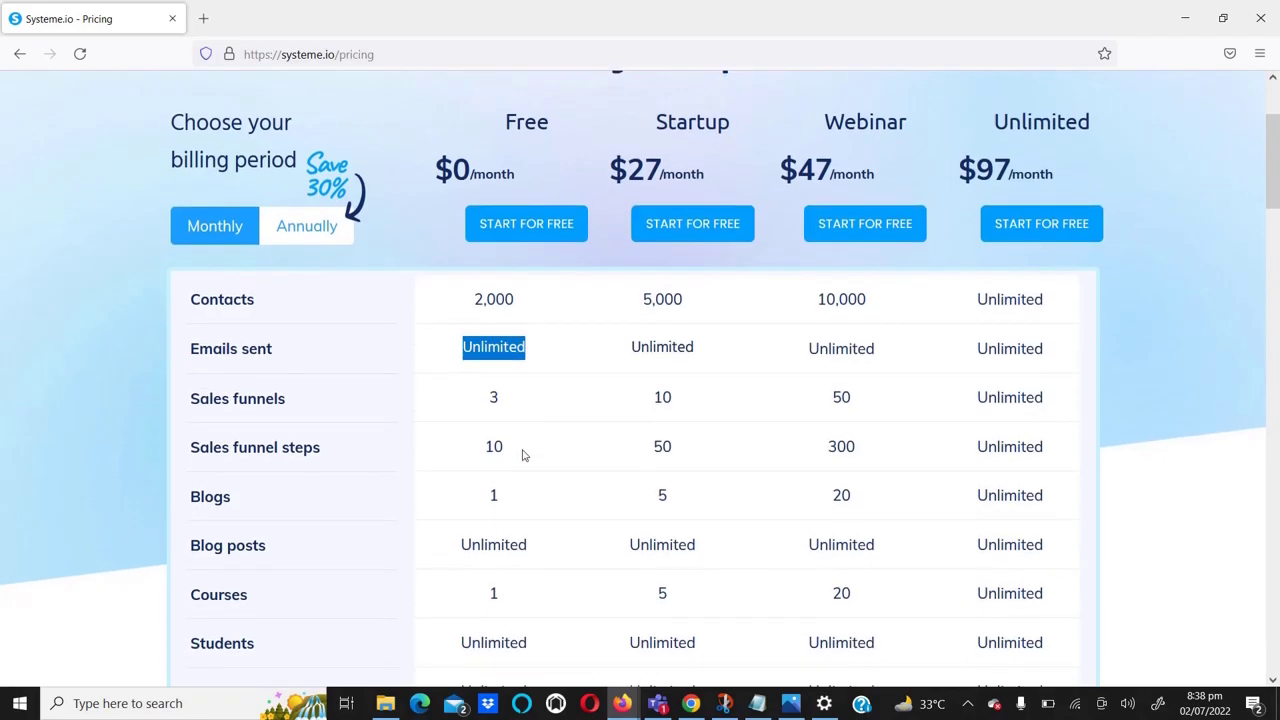
double_click(493, 447)
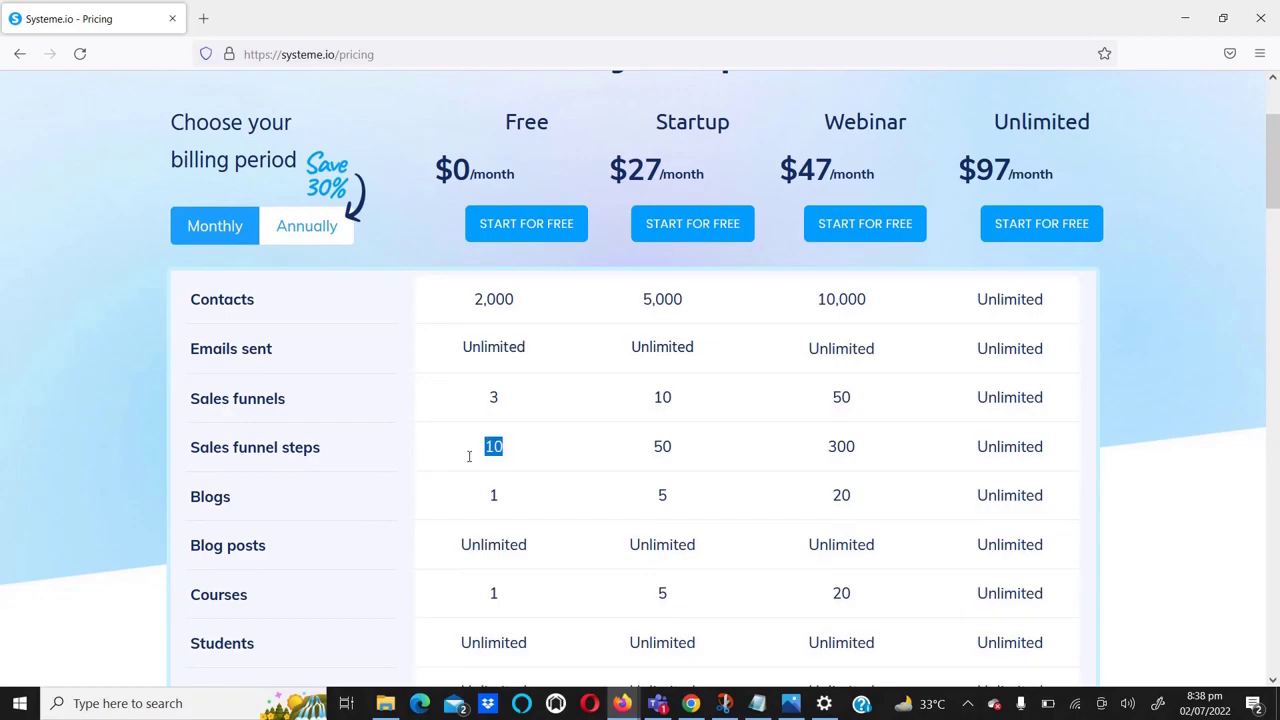
click(496, 498)
double_click(493, 545)
scroll(493, 545, down, 3)
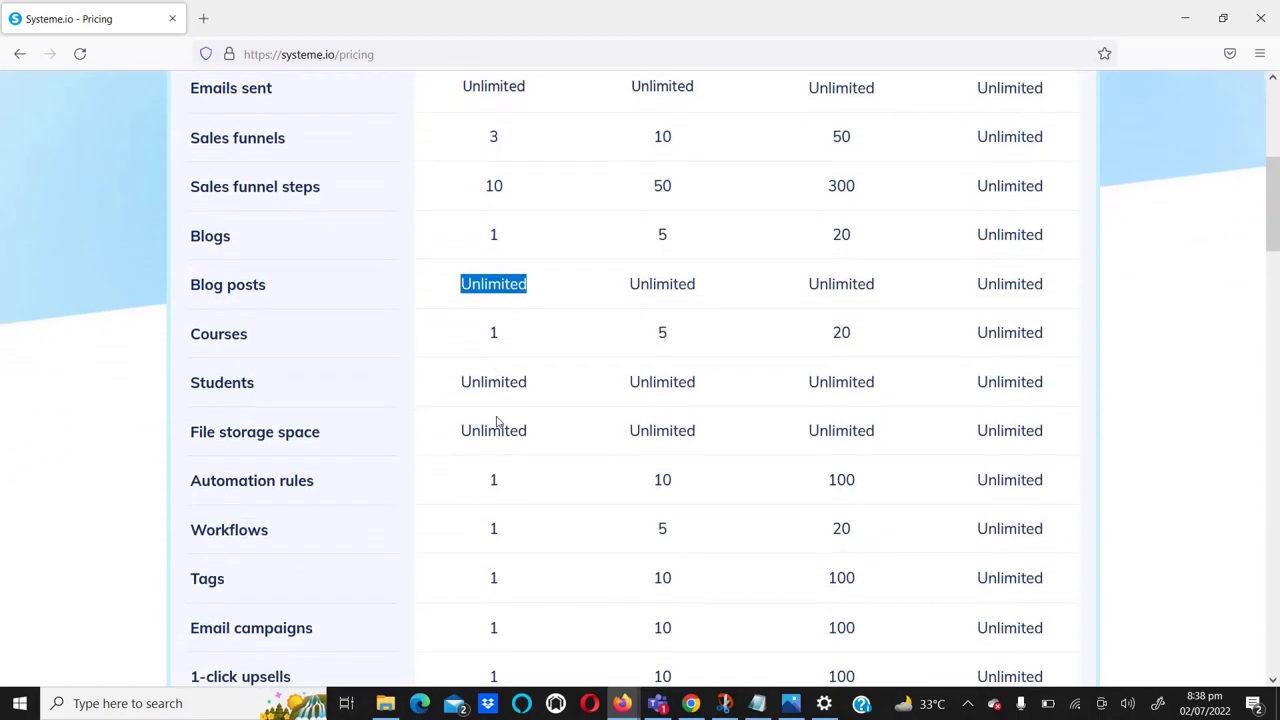
scroll(486, 500, down, 1)
scroll(488, 509, down, 1)
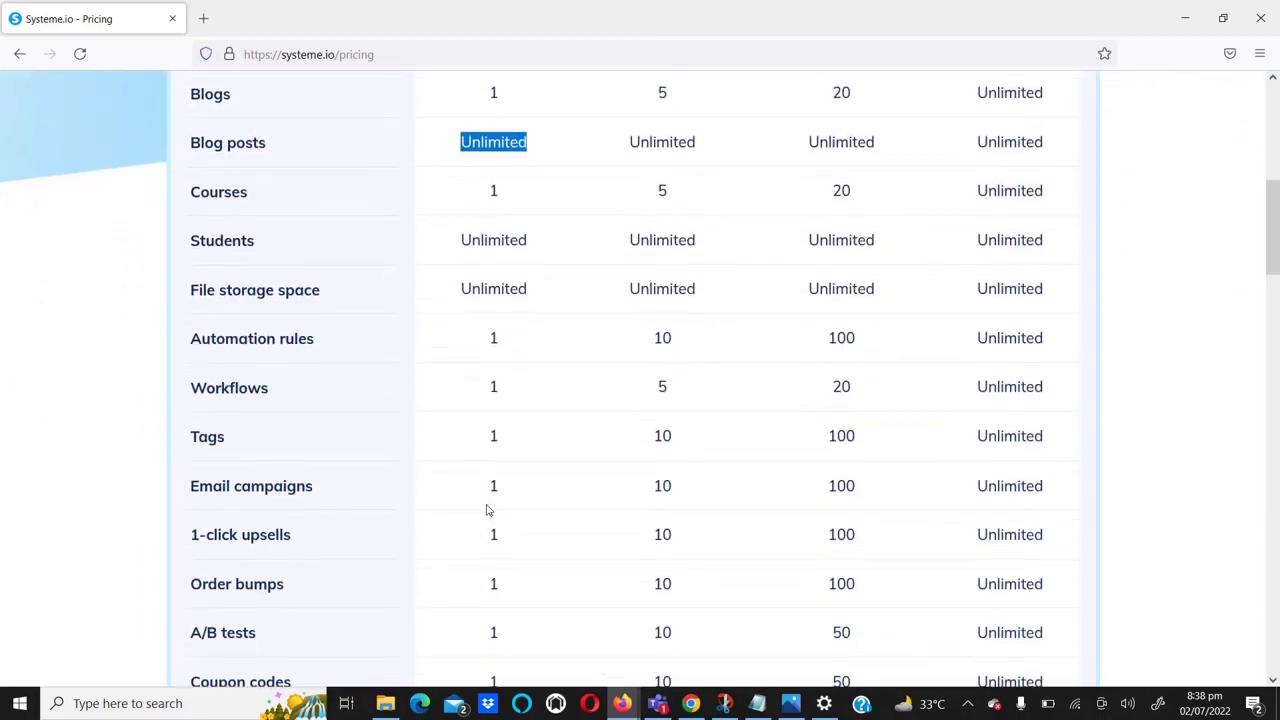
scroll(471, 423, down, 6)
scroll(471, 423, down, 3)
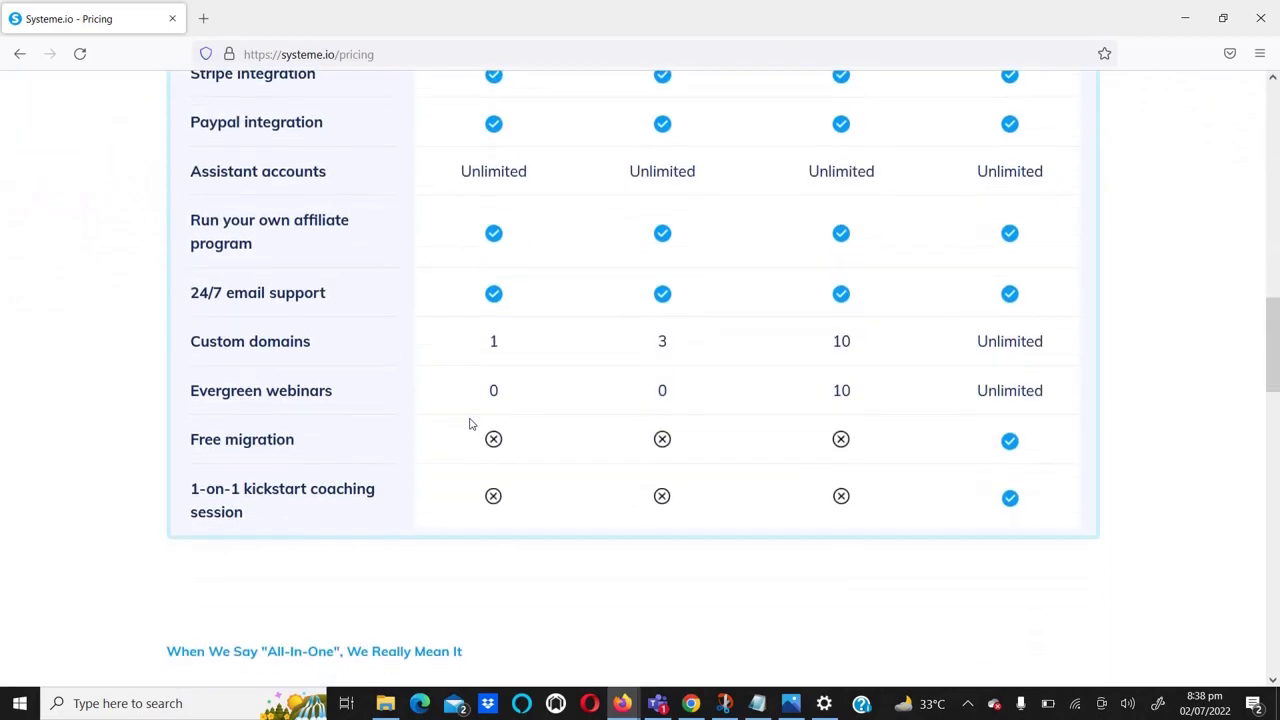
Examine the Startup plan's monthly price, contact limit, email allowance and remaining features in the plan comparison.
scroll(471, 423, up, 10)
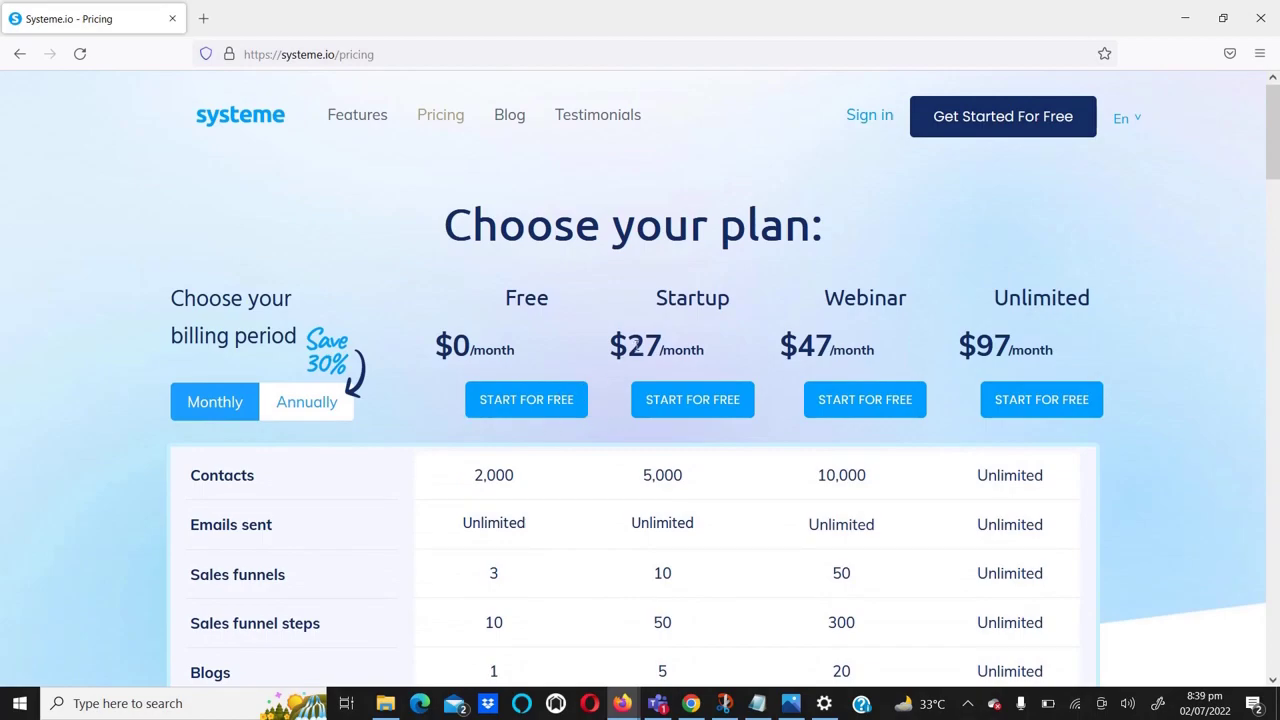
drag(628, 345, 677, 346)
scroll(677, 346, down, 1)
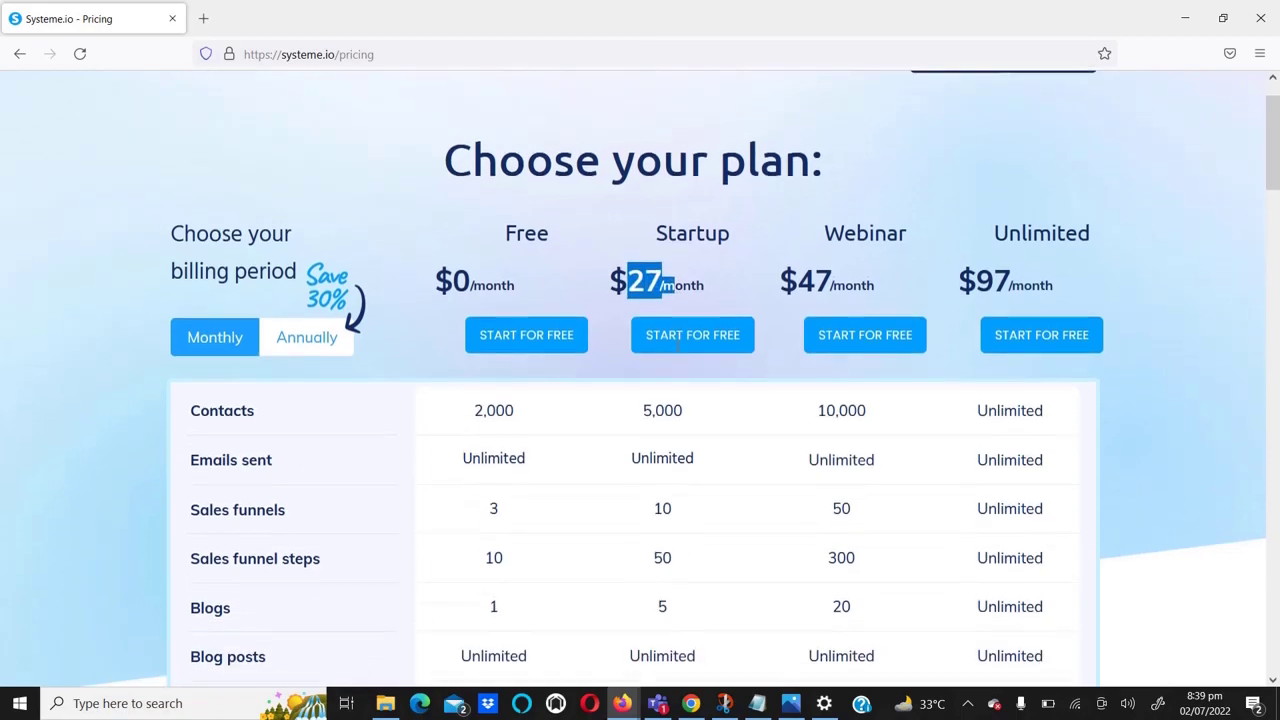
double_click(656, 262)
scroll(656, 262, down, 1)
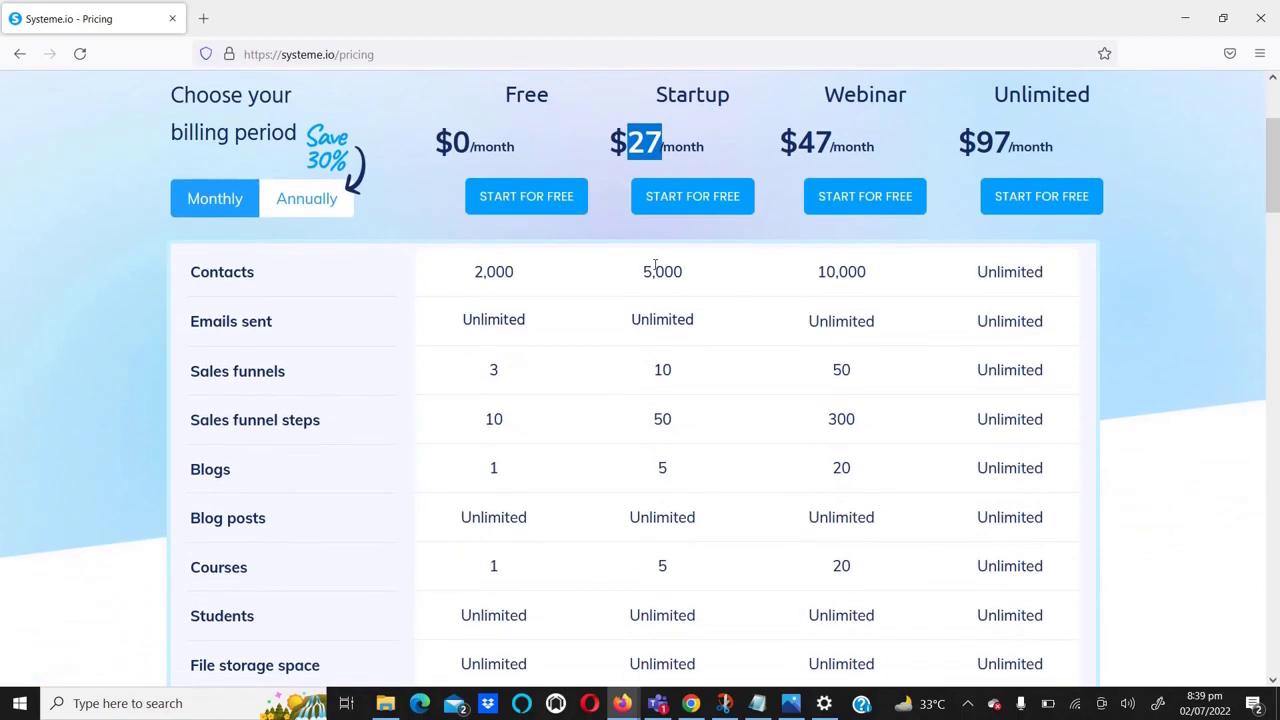
drag(642, 272, 687, 278)
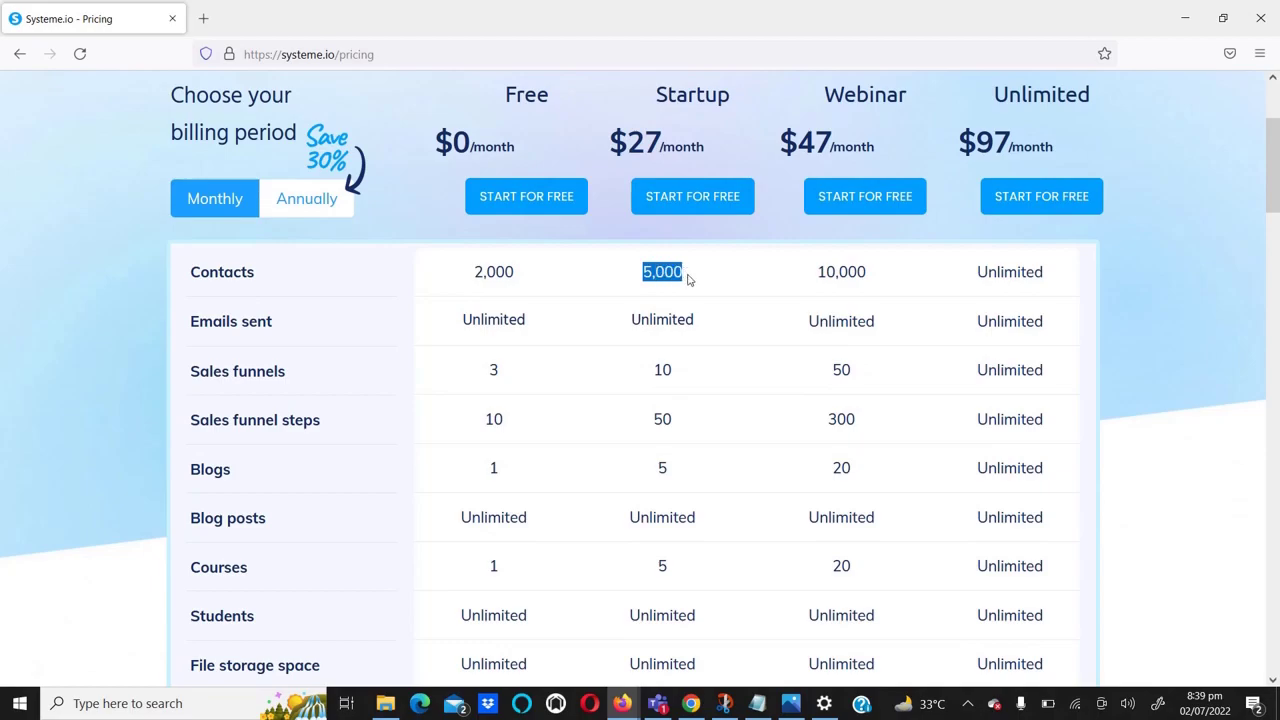
double_click(654, 320)
scroll(682, 556, down, 2)
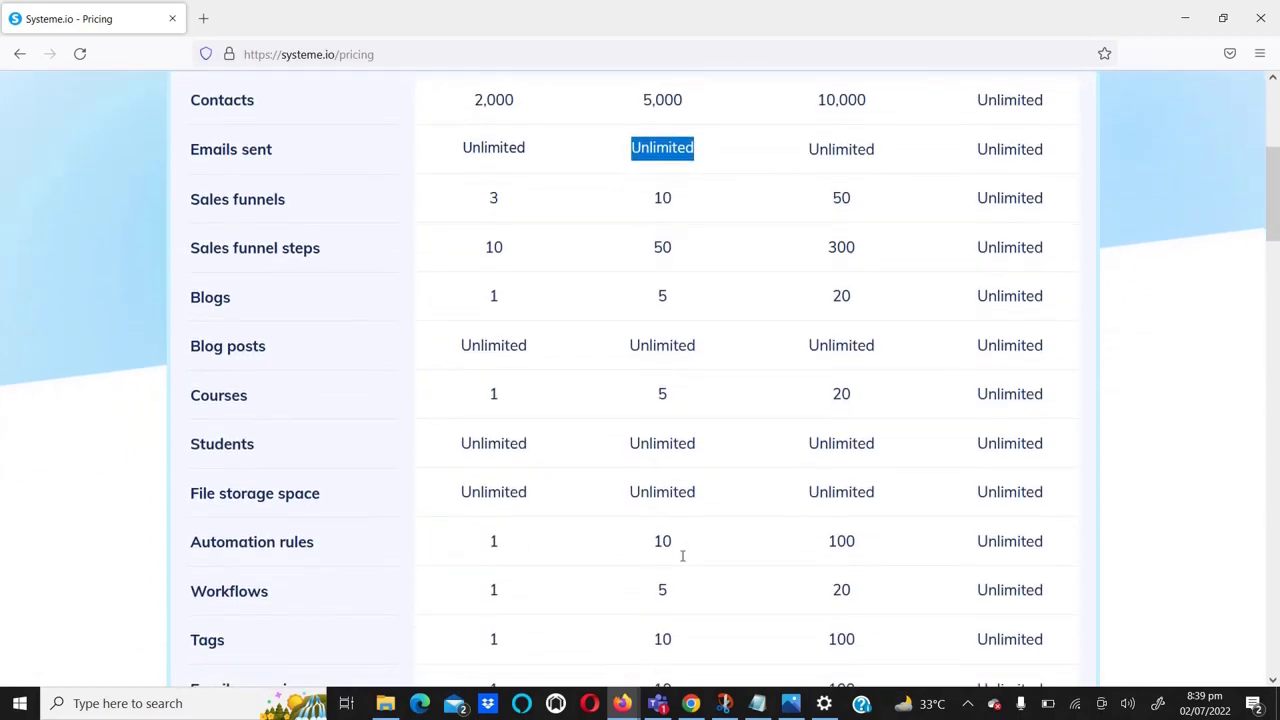
scroll(682, 556, down, 1)
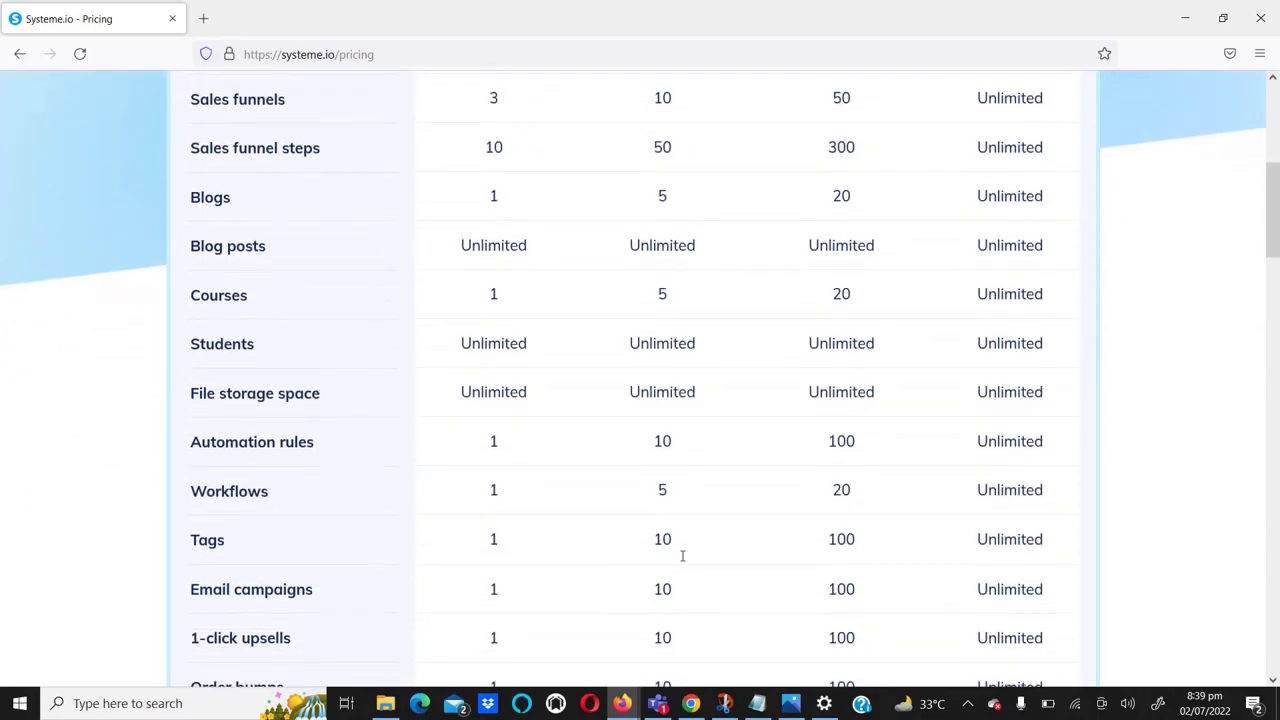
scroll(682, 556, down, 4)
Examine the Webinar plan's monthly price and its limits and features down the whole comparison table.
scroll(682, 556, up, 8)
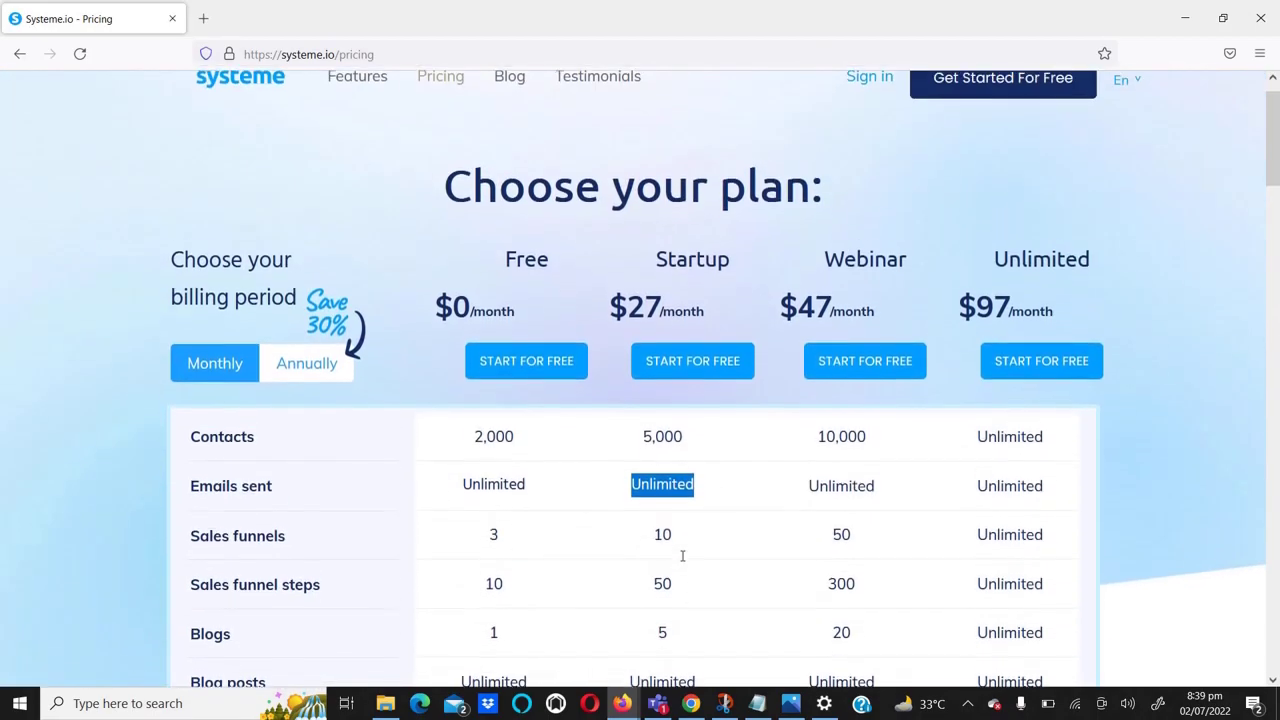
scroll(682, 556, up, 1)
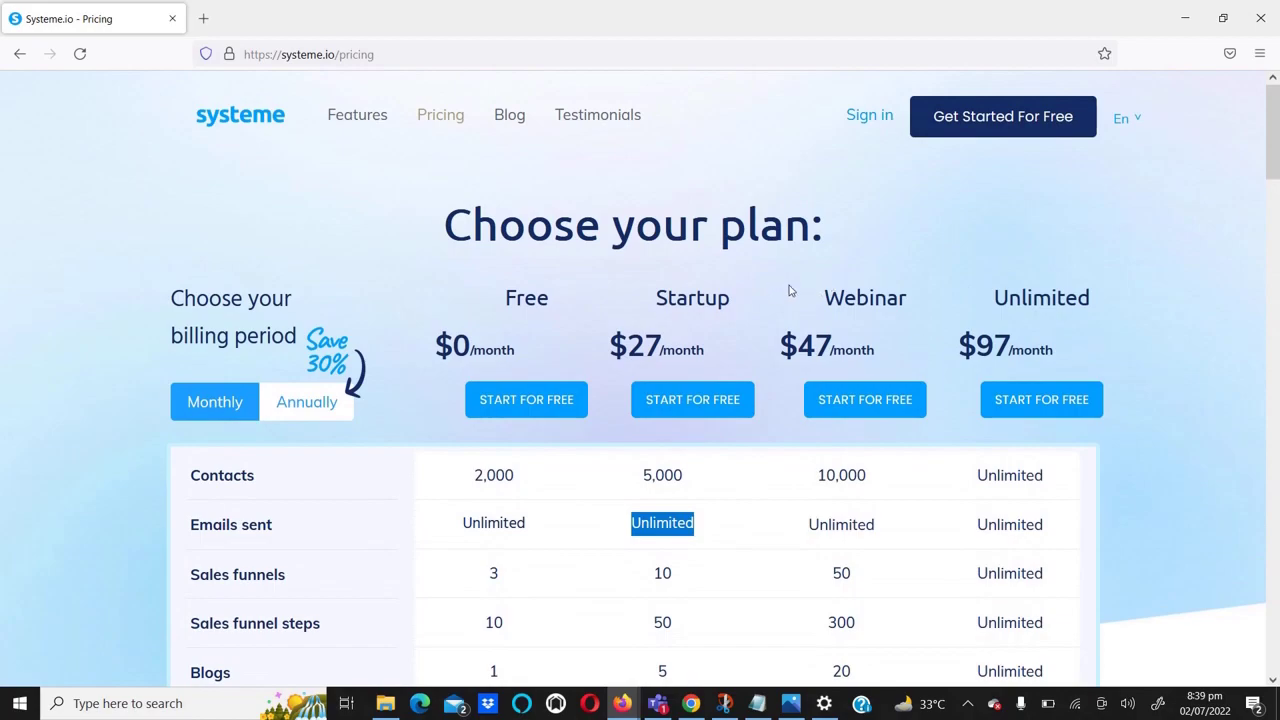
click(851, 293)
drag(822, 297, 915, 299)
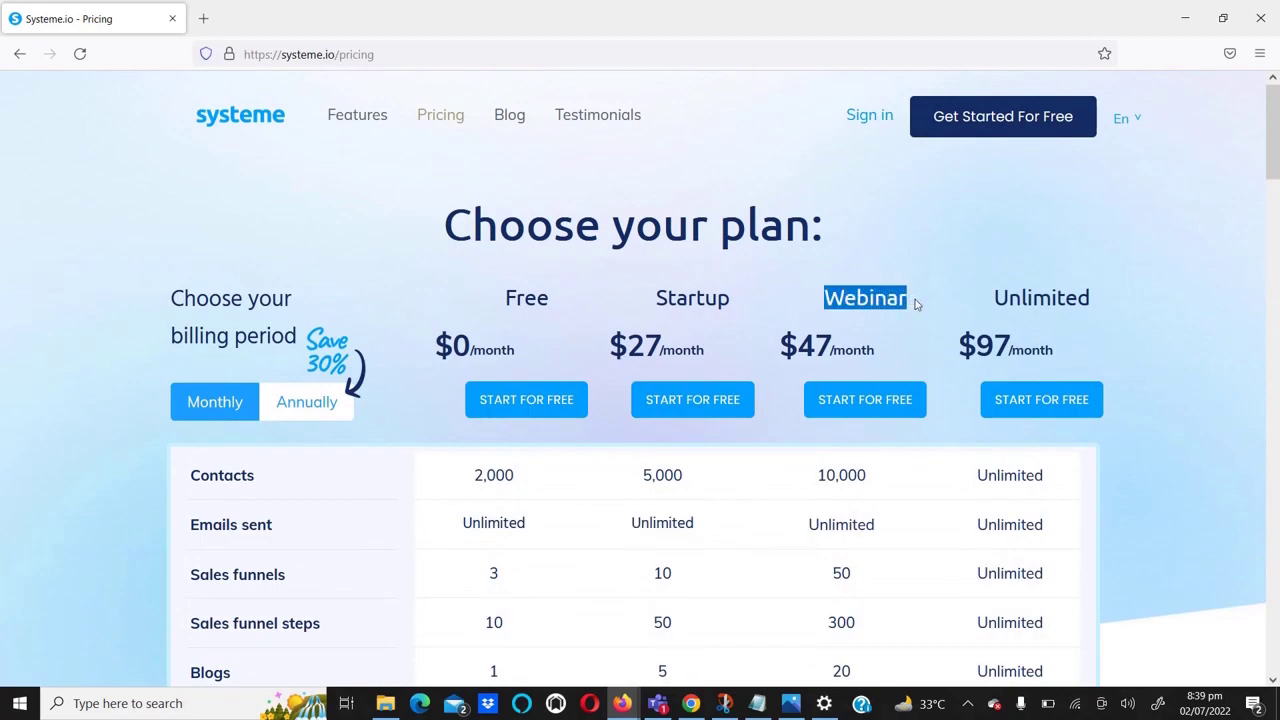
drag(800, 347, 896, 352)
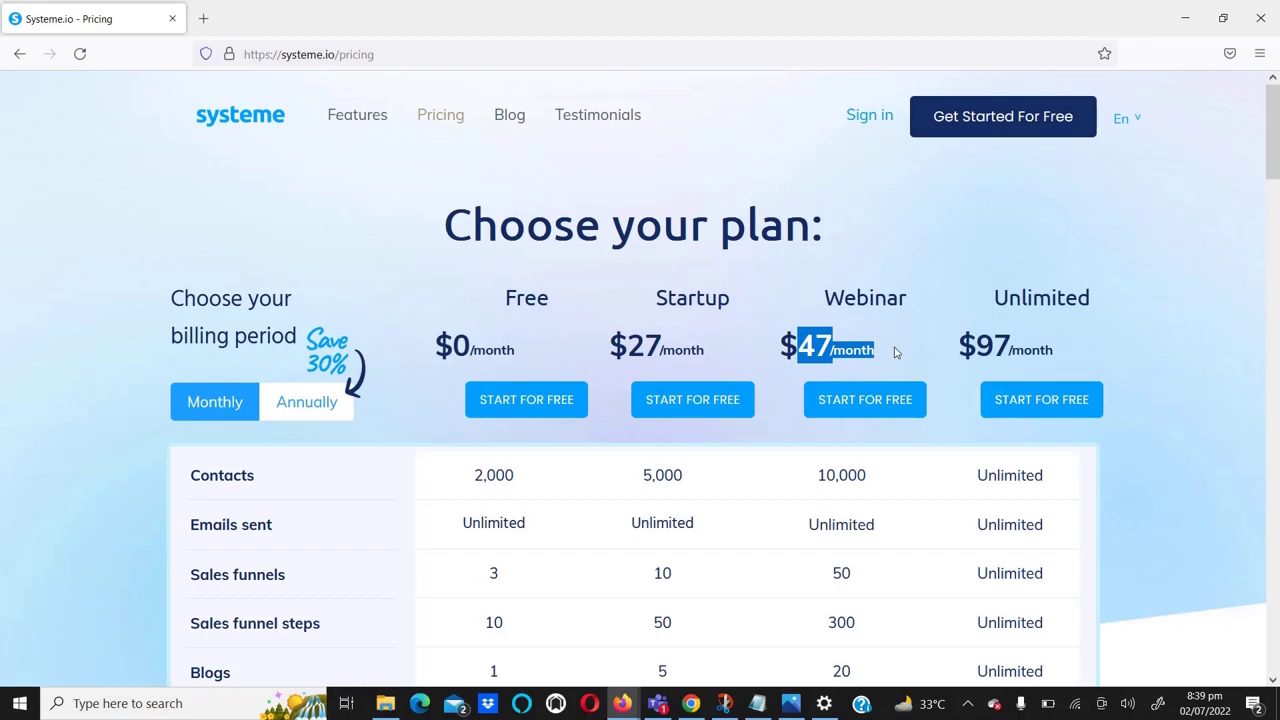
click(818, 346)
scroll(818, 346, down, 1)
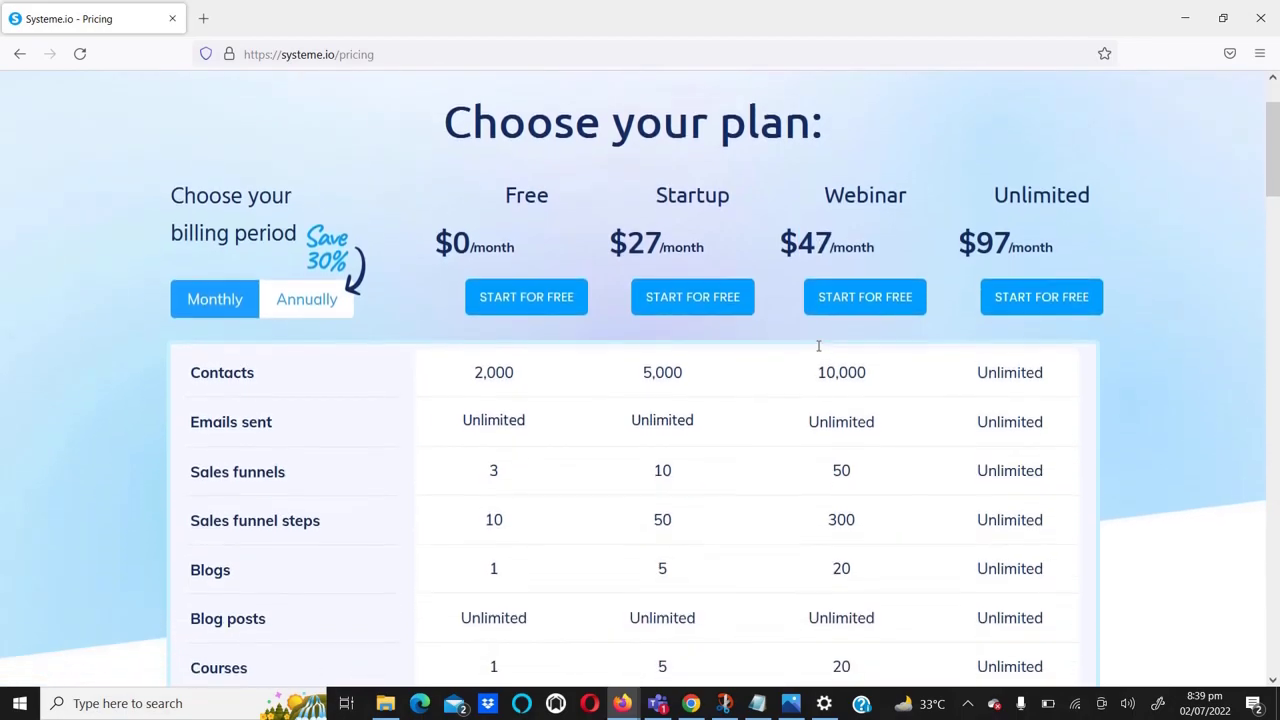
scroll(818, 346, down, 9)
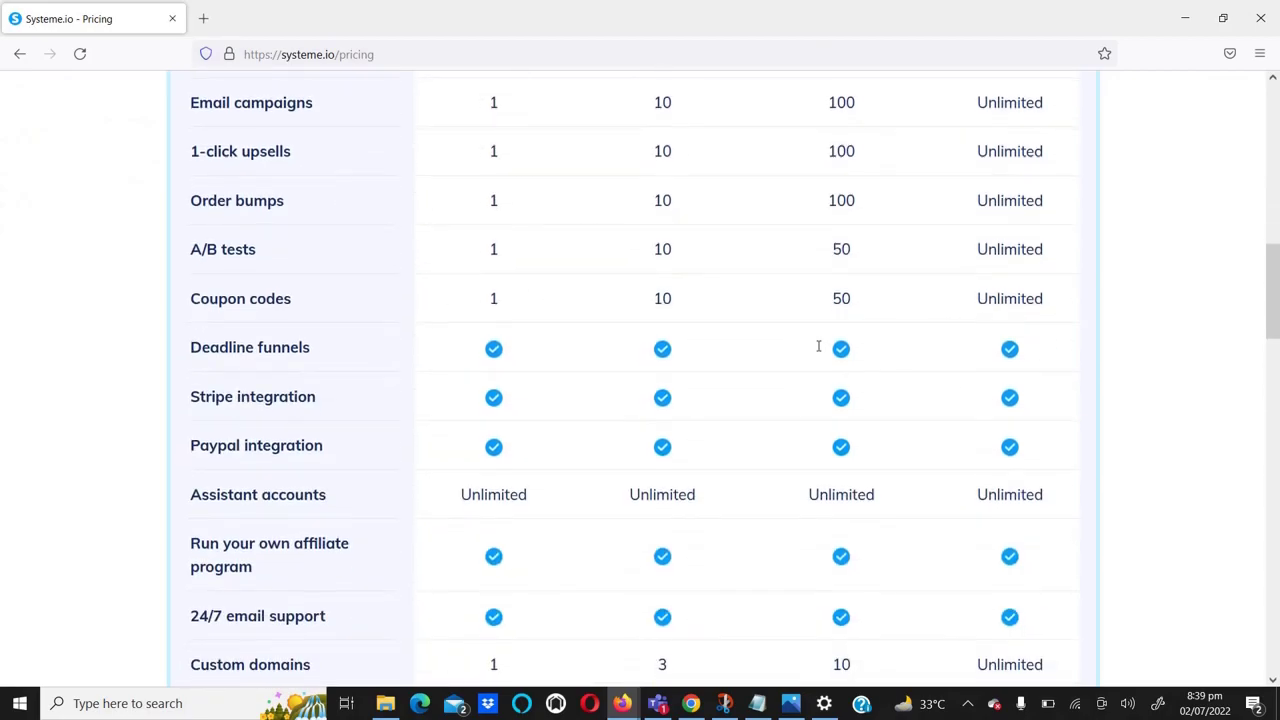
scroll(818, 346, down, 3)
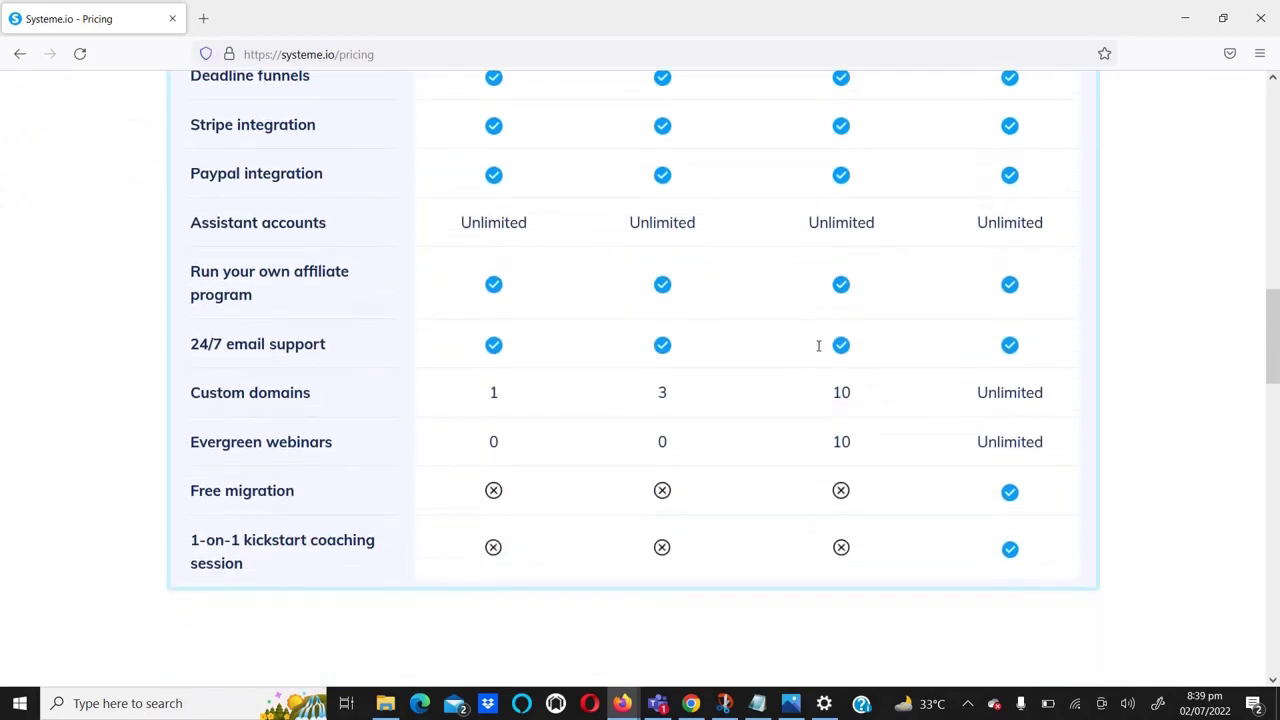
Examine the Unlimited plan's monthly price and its allowances in the plan comparison.
scroll(818, 346, up, 12)
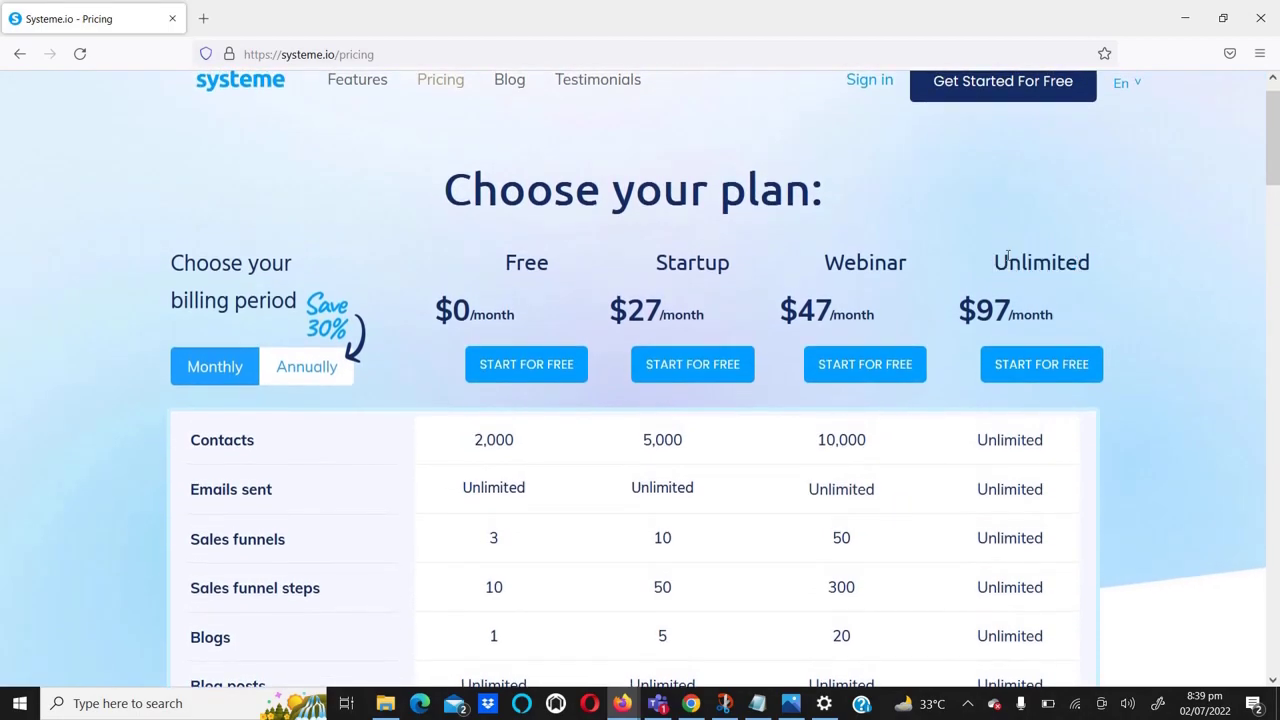
scroll(1007, 256, down, 1)
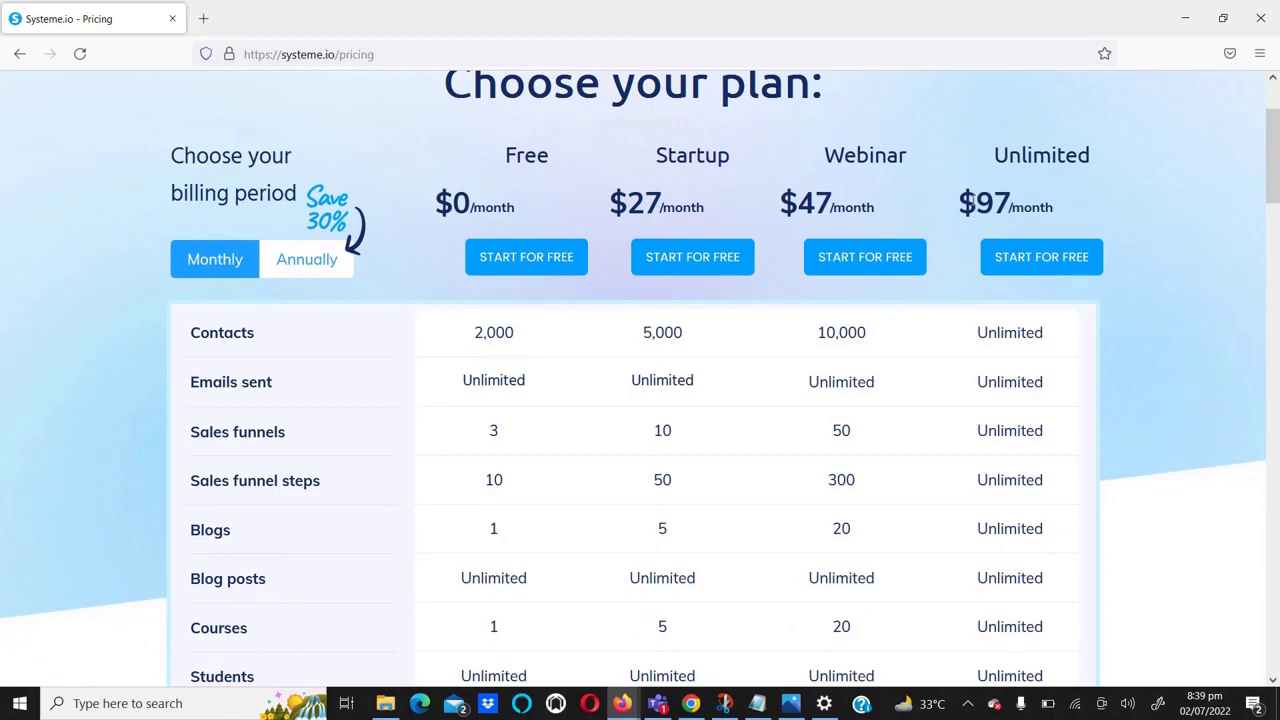
drag(977, 200, 1070, 205)
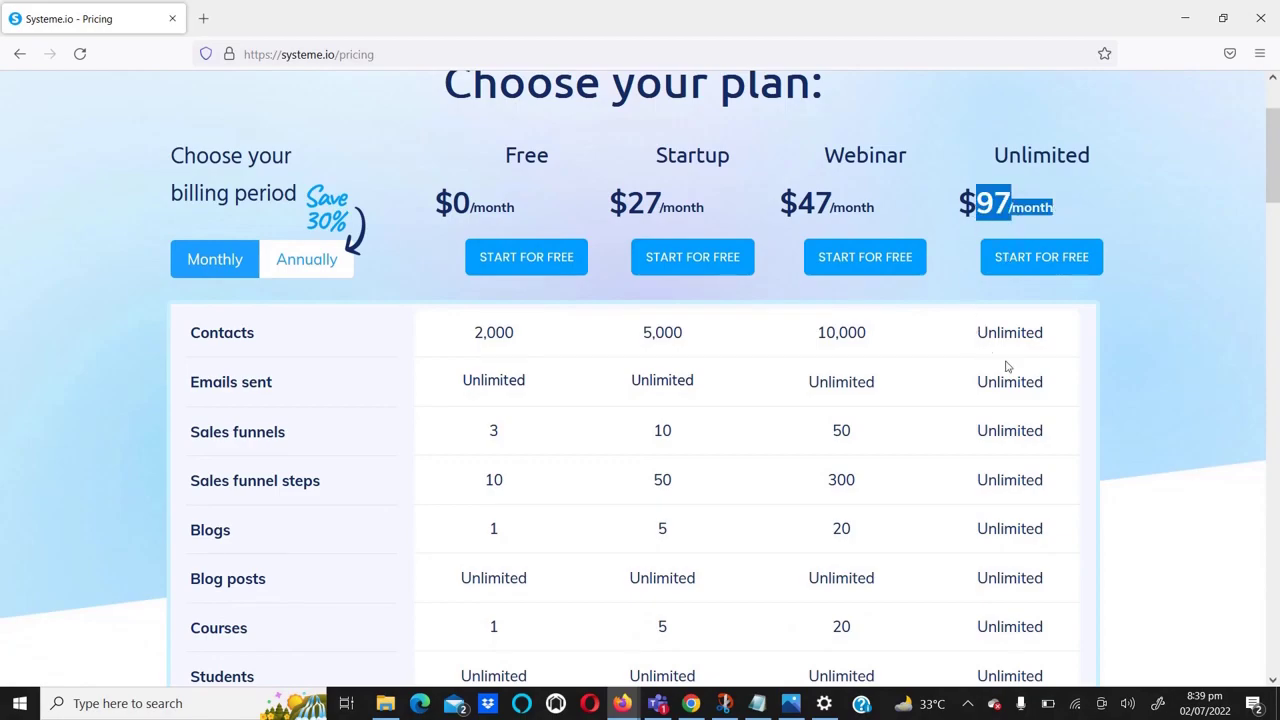
scroll(1007, 367, down, 2)
scroll(1007, 367, up, 3)
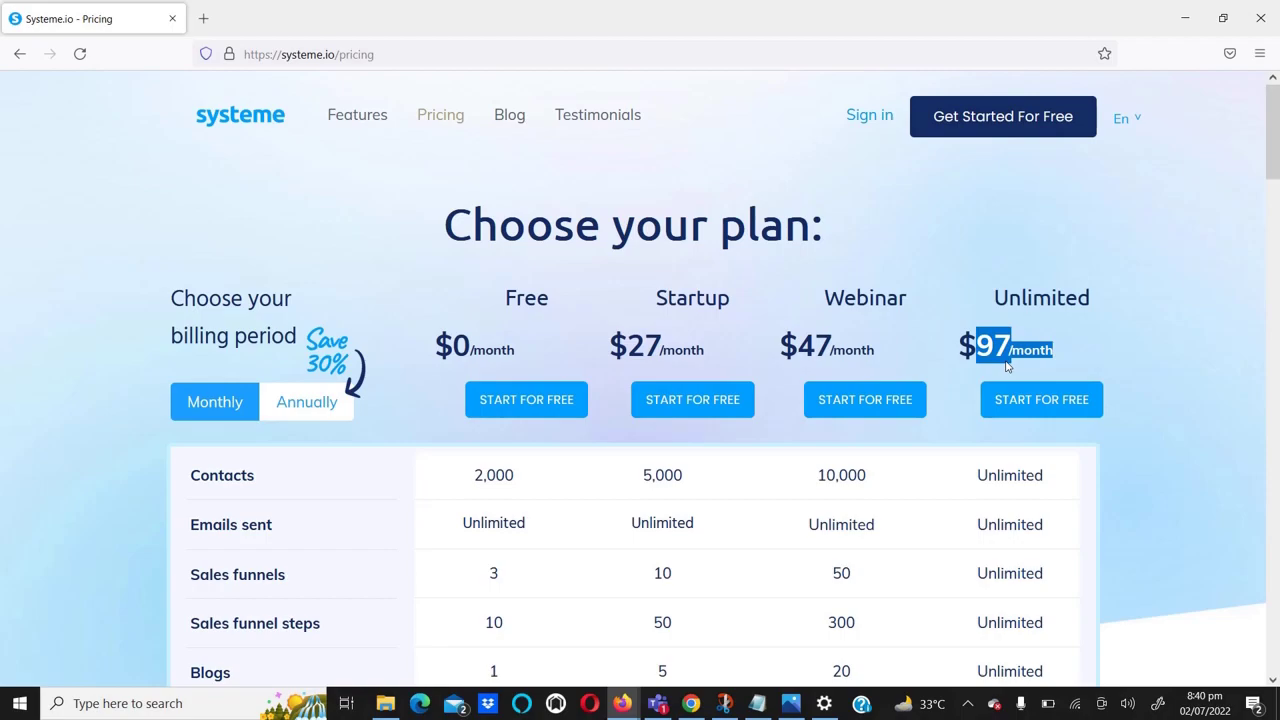
click(985, 345)
drag(985, 345, 1077, 351)
double_click(1035, 300)
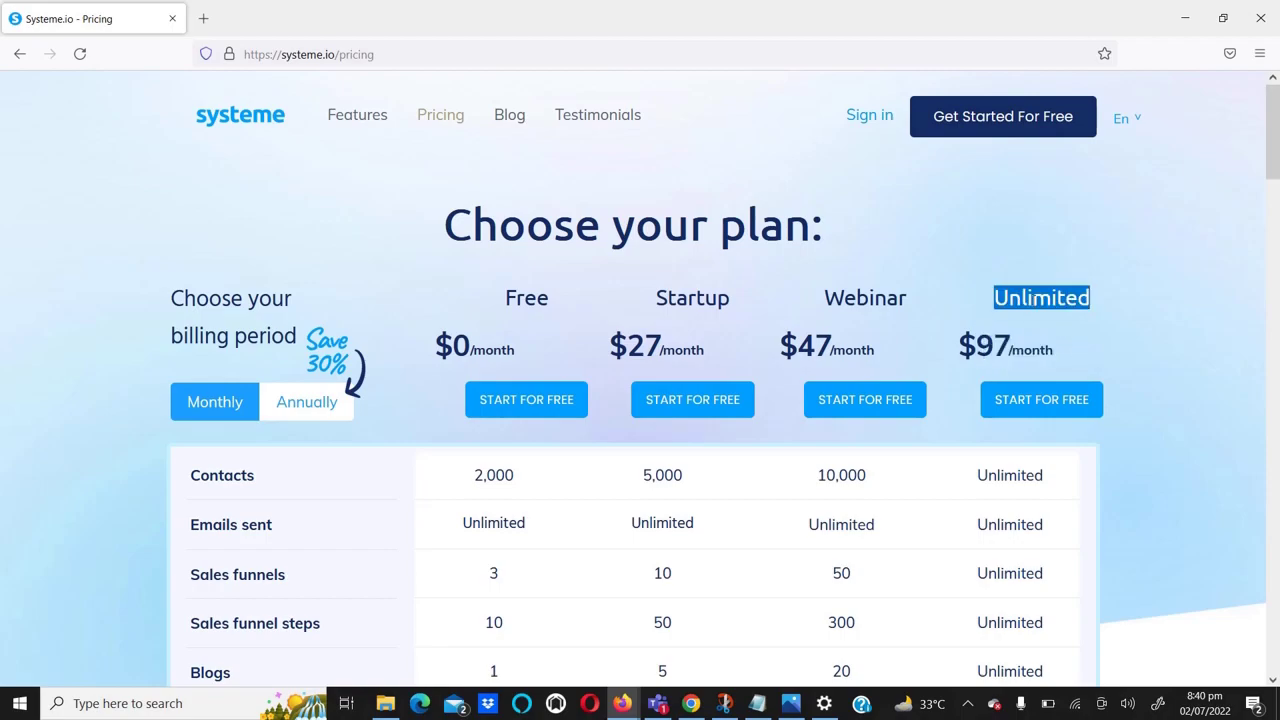
Check the Stripe and Paypal integration rows and the remaining features at the end of the plan comparison table.
scroll(1035, 300, down, 9)
scroll(1033, 300, down, 2)
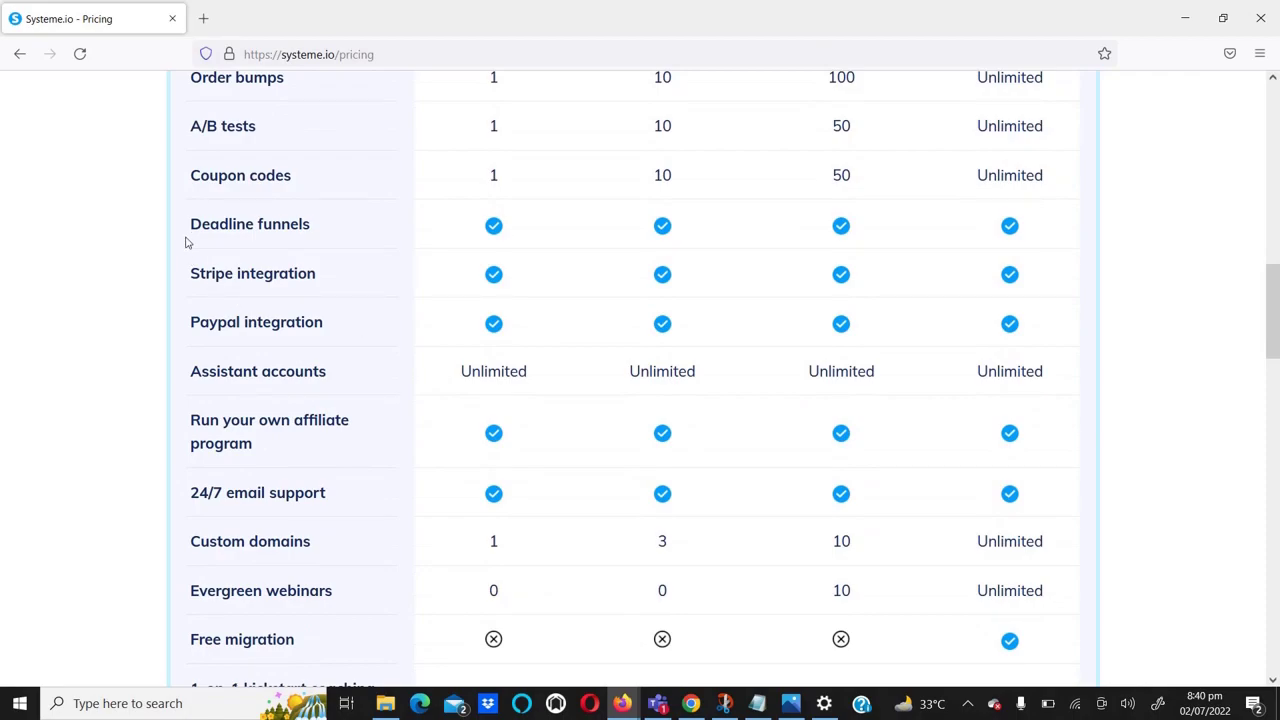
drag(192, 273, 528, 331)
click(290, 300)
double_click(263, 318)
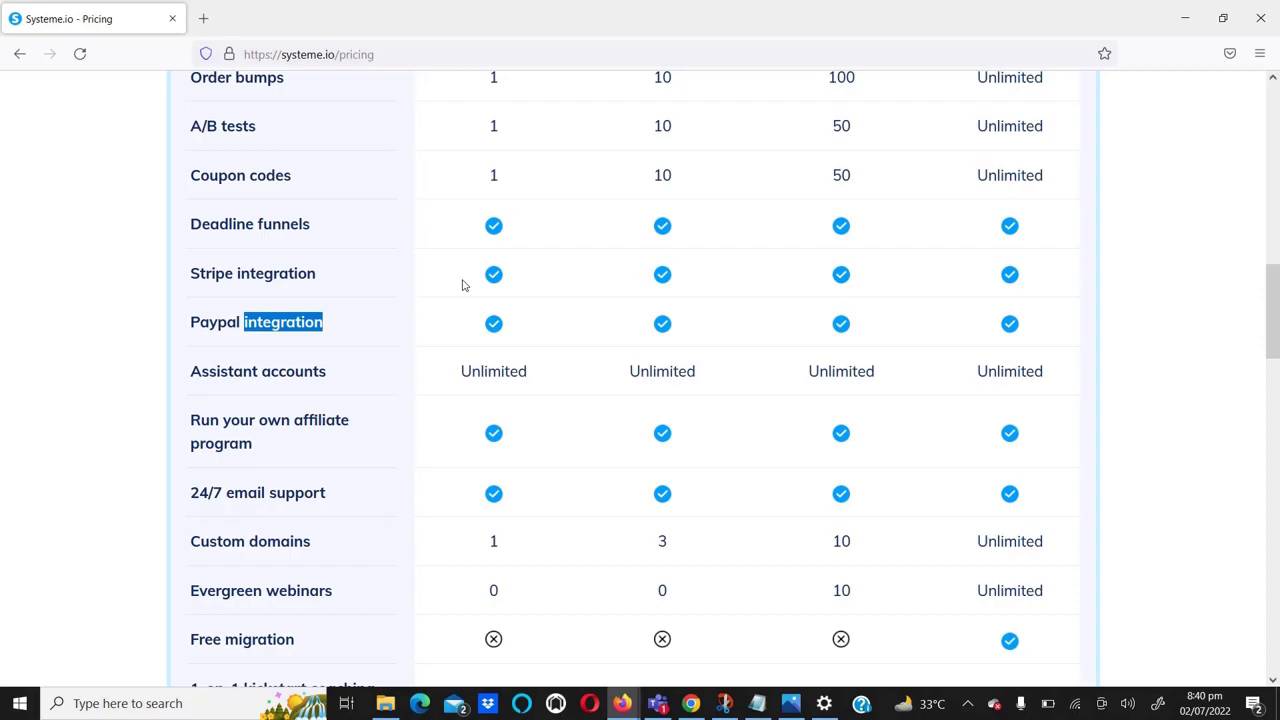
scroll(410, 437, down, 2)
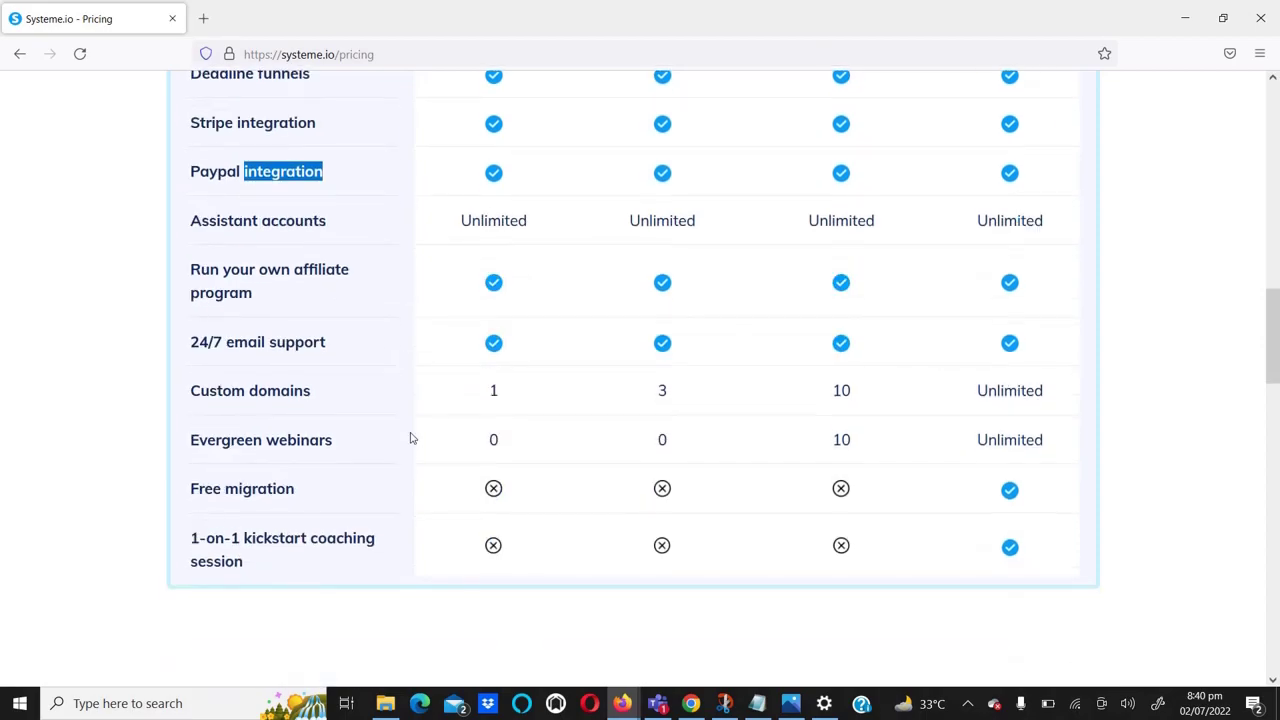
Review the four plan names and their monthly prices at the start of the pricing comparison.
scroll(410, 437, up, 15)
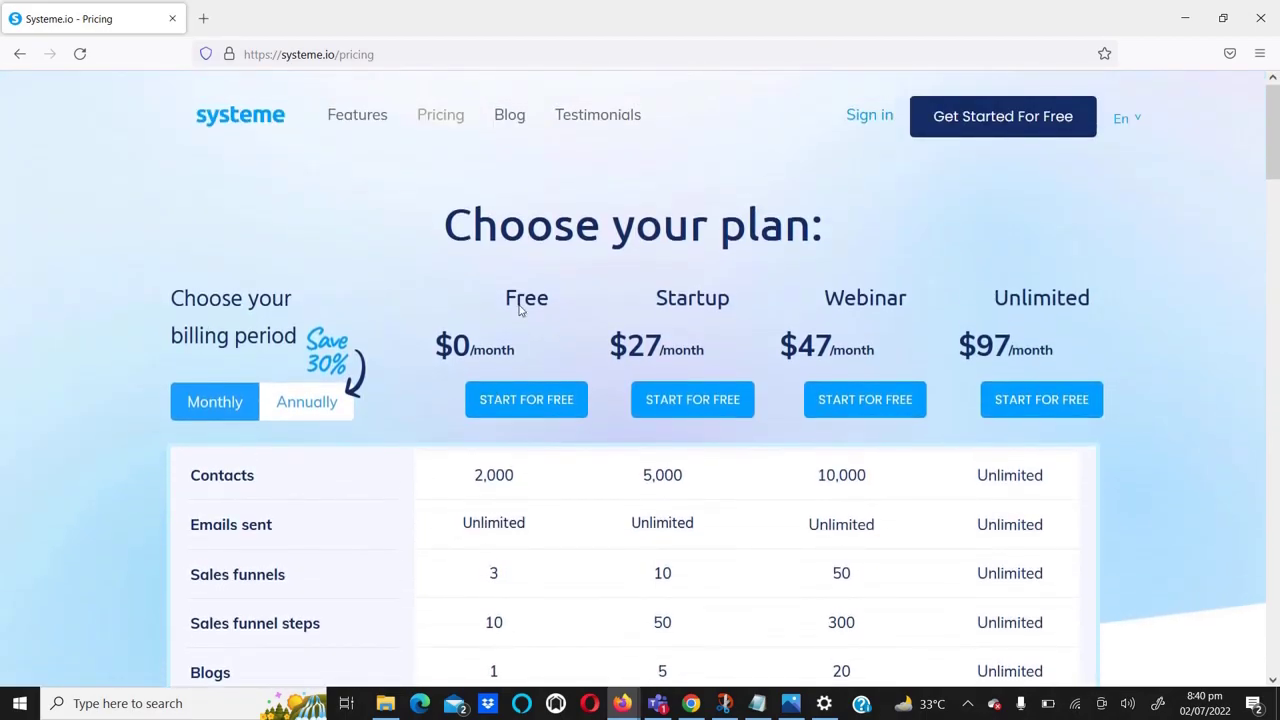
drag(600, 220, 738, 247)
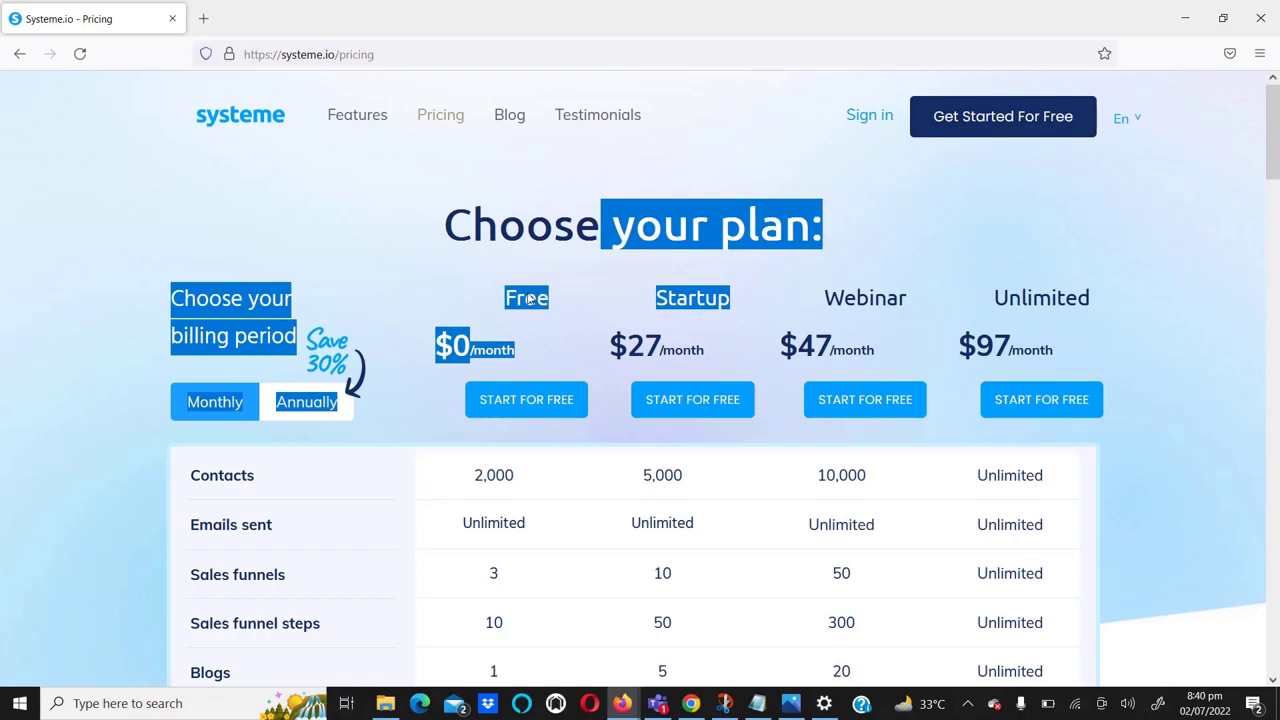
click(570, 281)
double_click(692, 298)
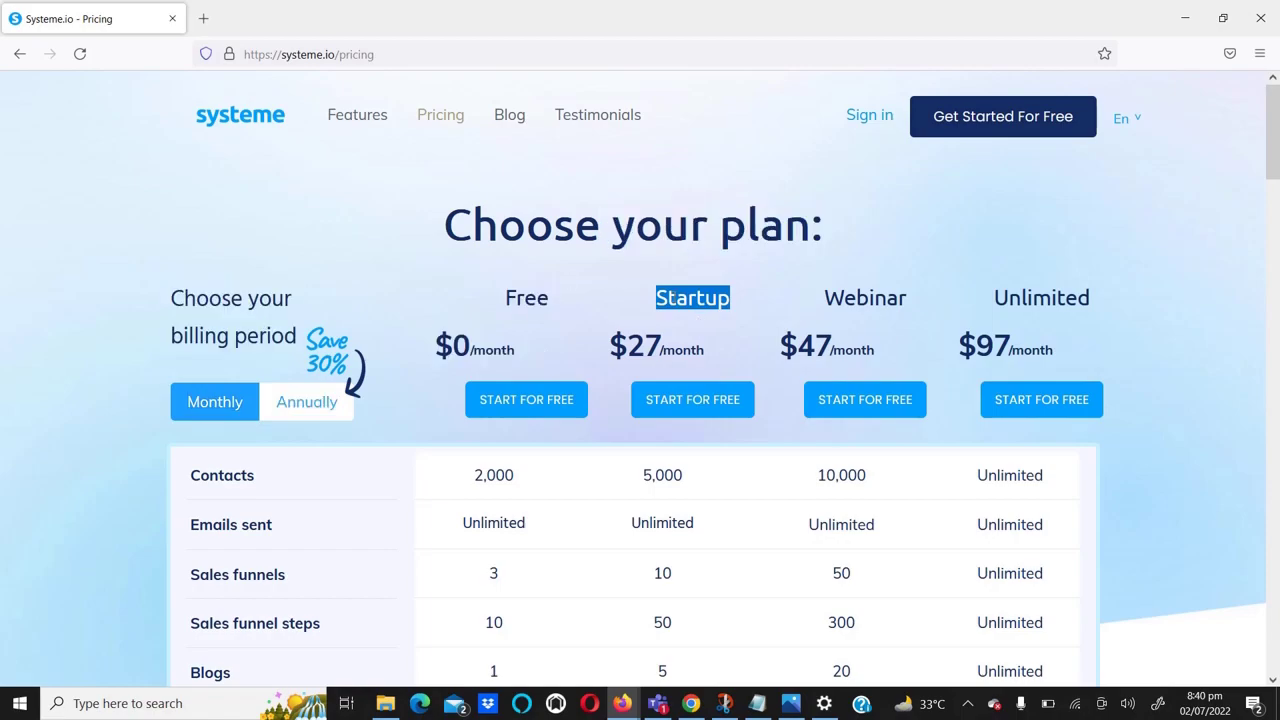
Switch to the systeme.io account in Chrome, view the affiliate dashboard and return to the main dashboard.
click(690, 704)
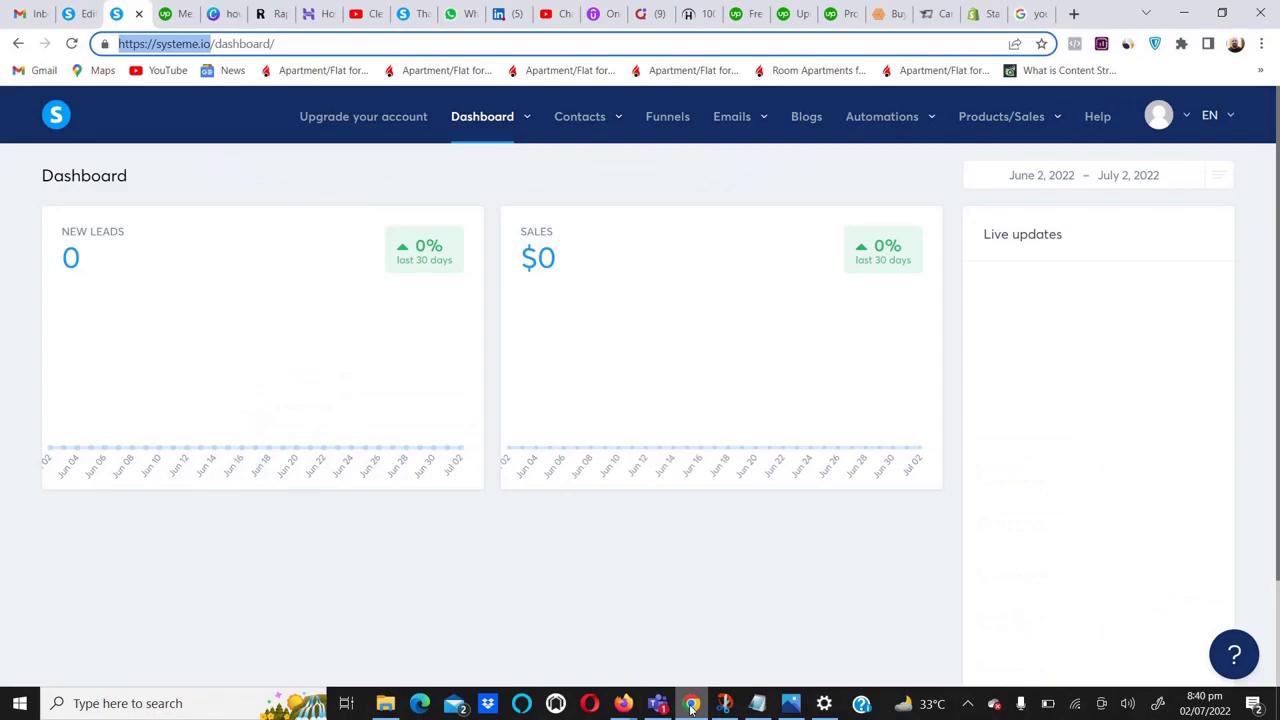
mouse_move(428, 128)
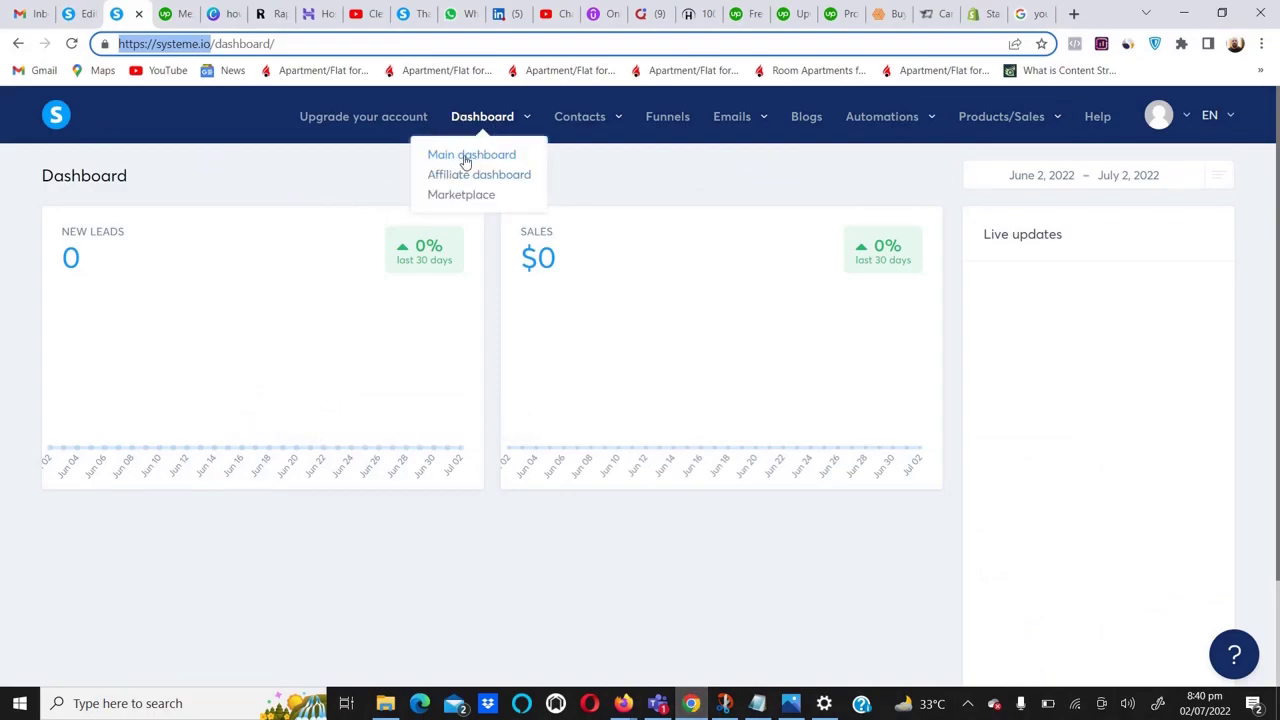
click(465, 177)
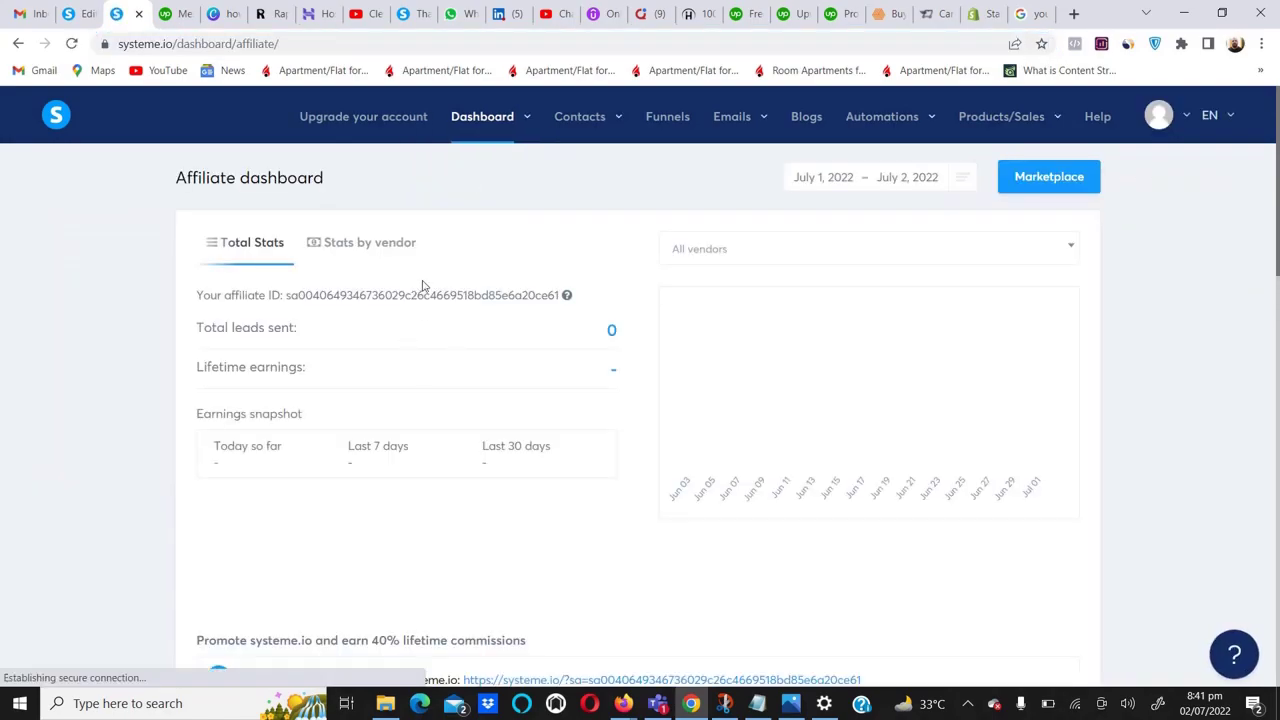
mouse_move(520, 130)
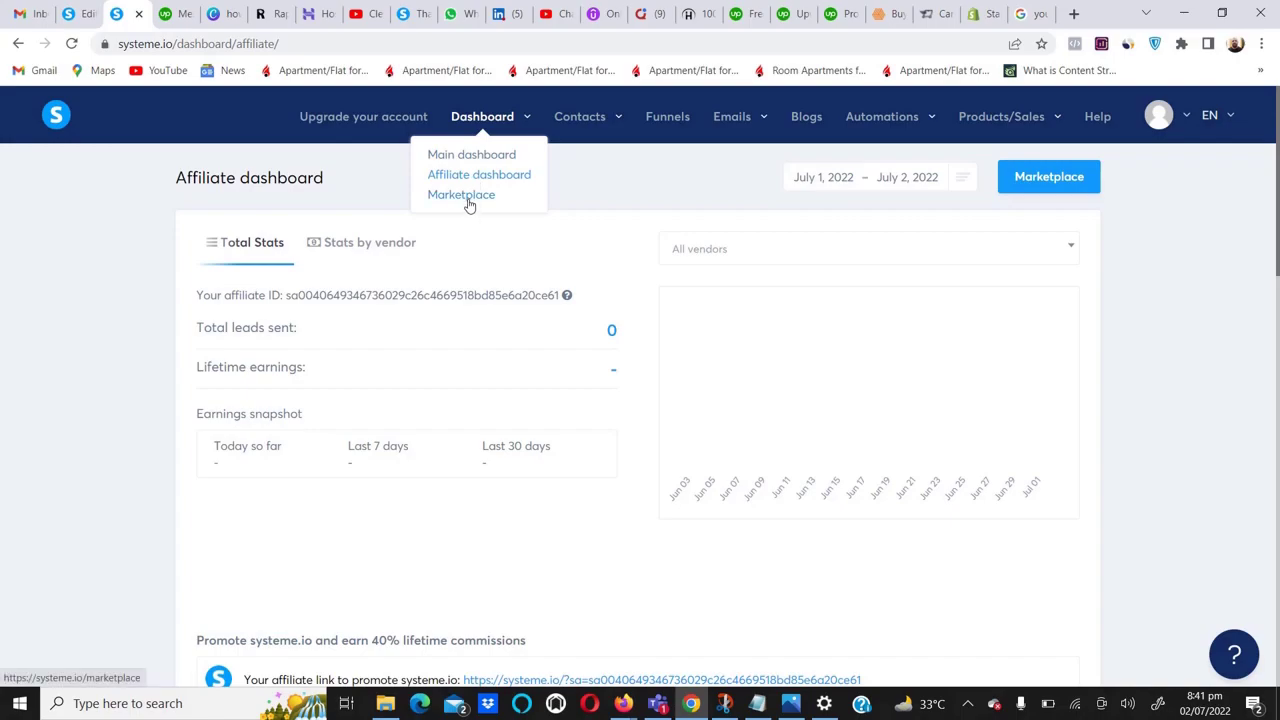
click(473, 158)
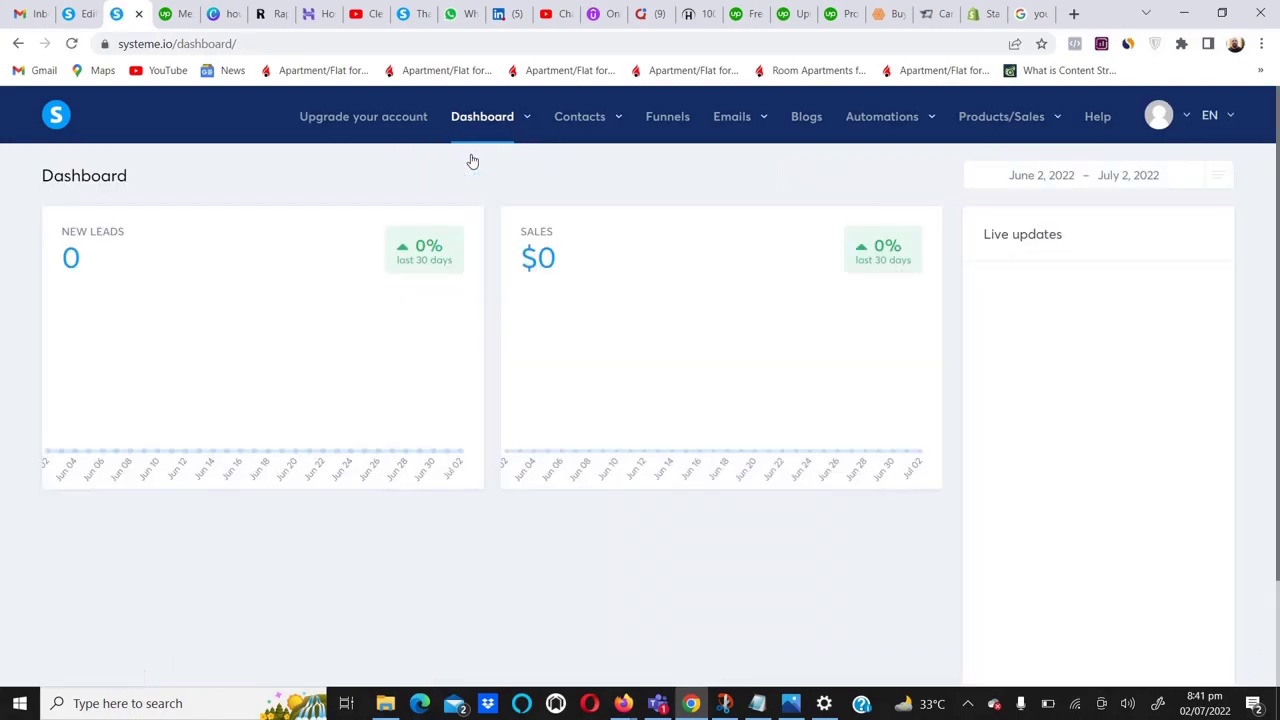
Look through the account's Funnels, Emails, Blogs, Automations and Products/Sales sections.
click(660, 120)
mouse_move(583, 118)
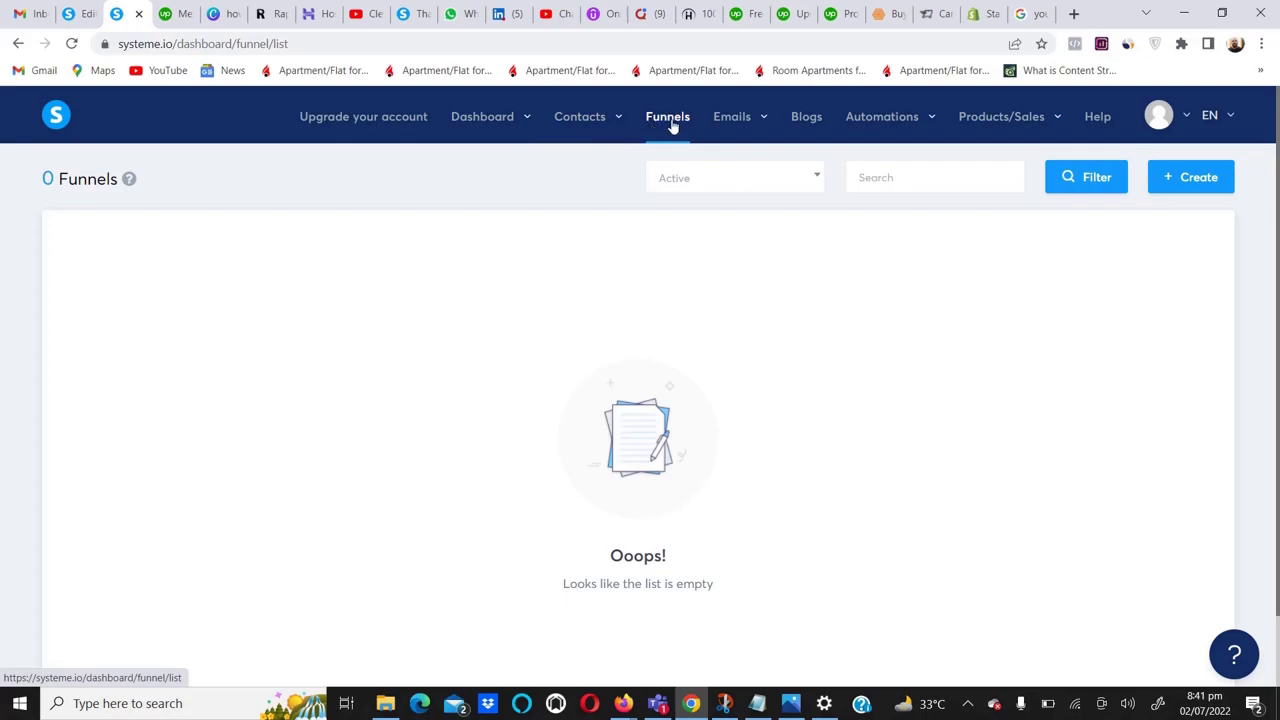
mouse_move(734, 120)
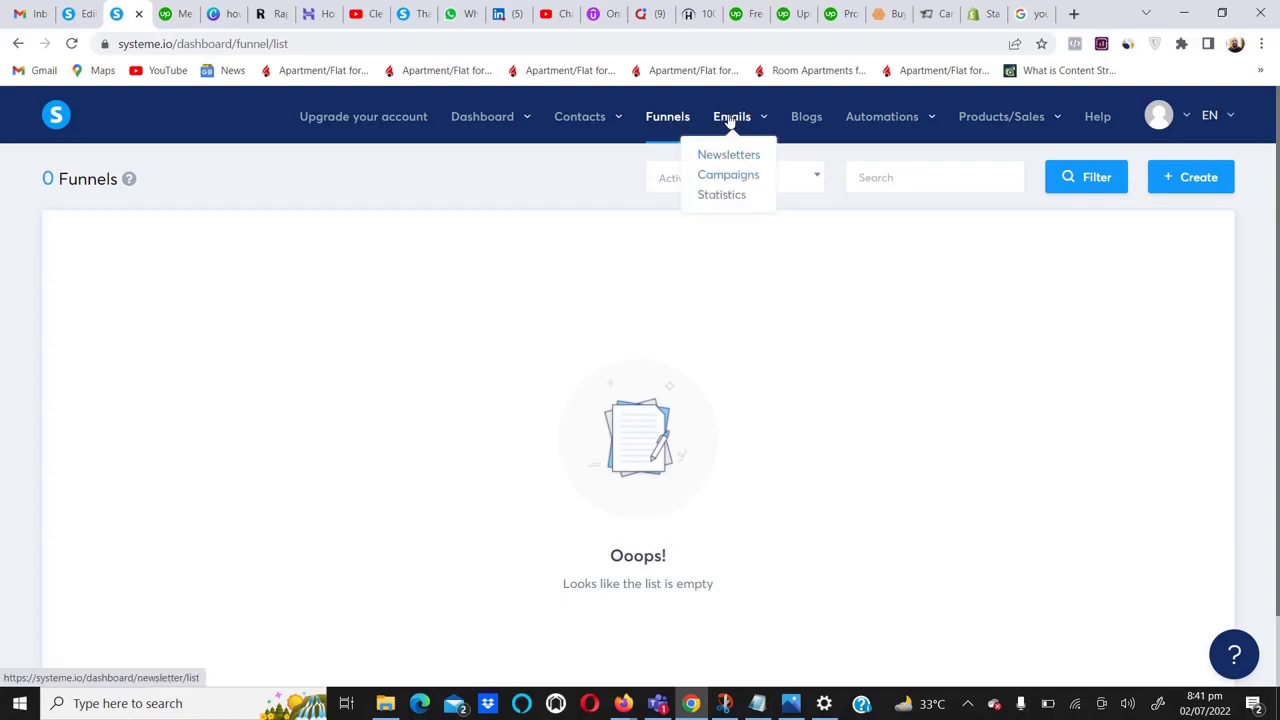
click(806, 122)
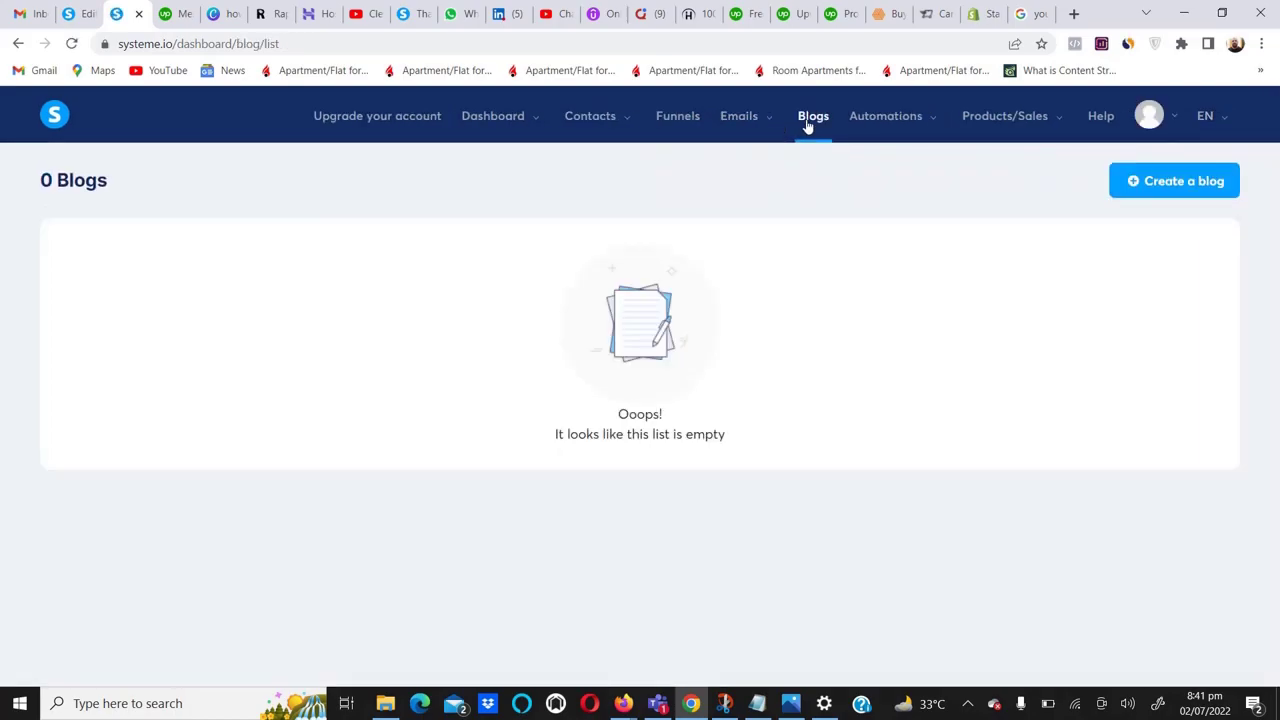
mouse_move(888, 120)
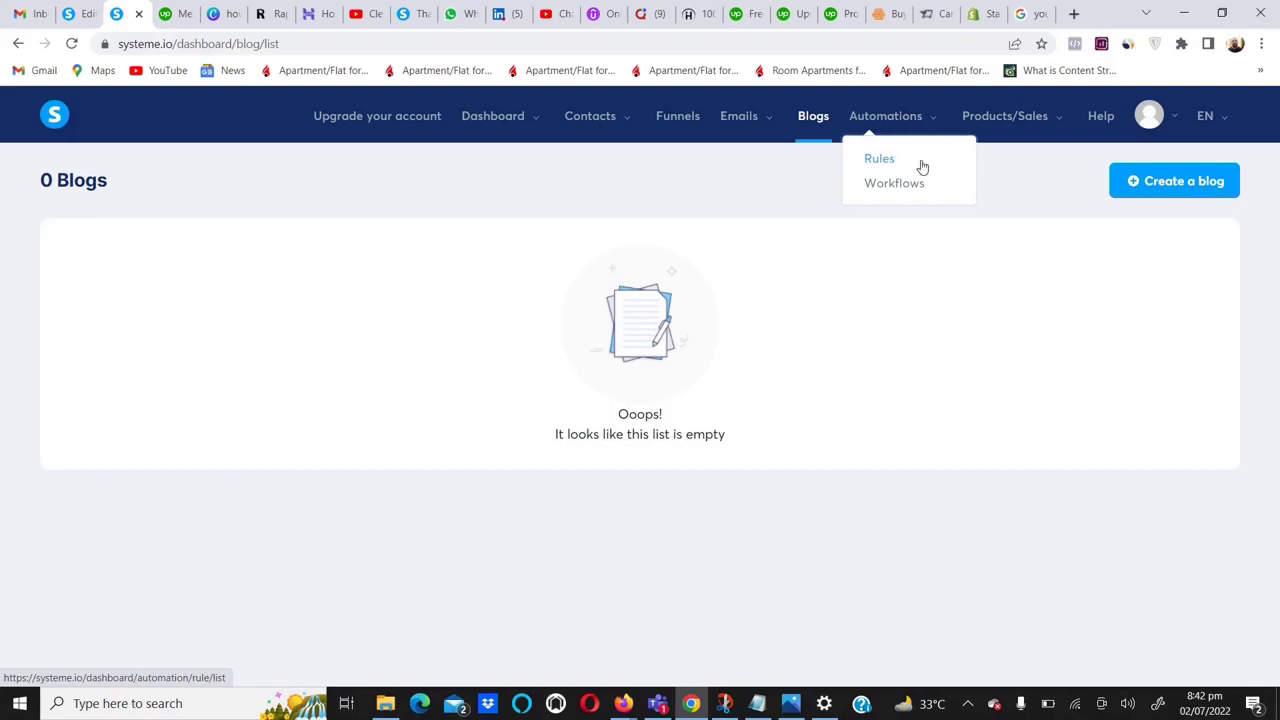
mouse_move(1018, 122)
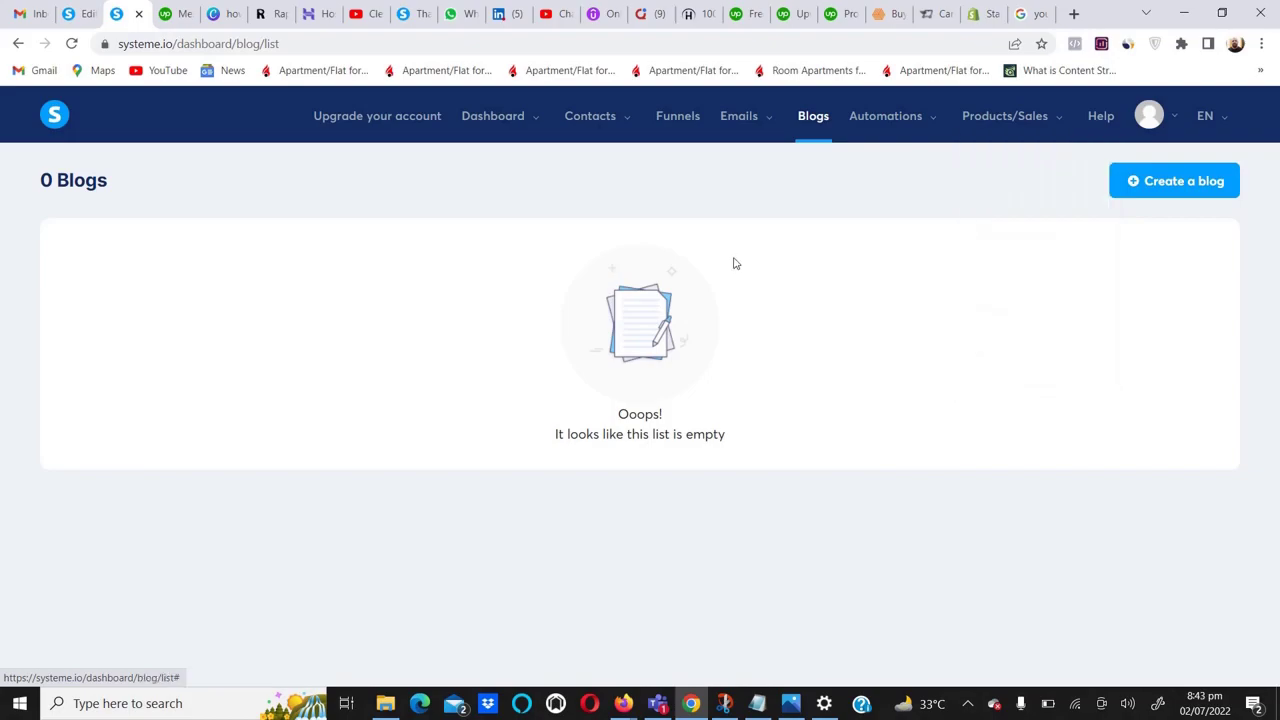
Create a new funnel named Sales Page with the Build an audience goal and U.S. Dollar as currency.
click(679, 118)
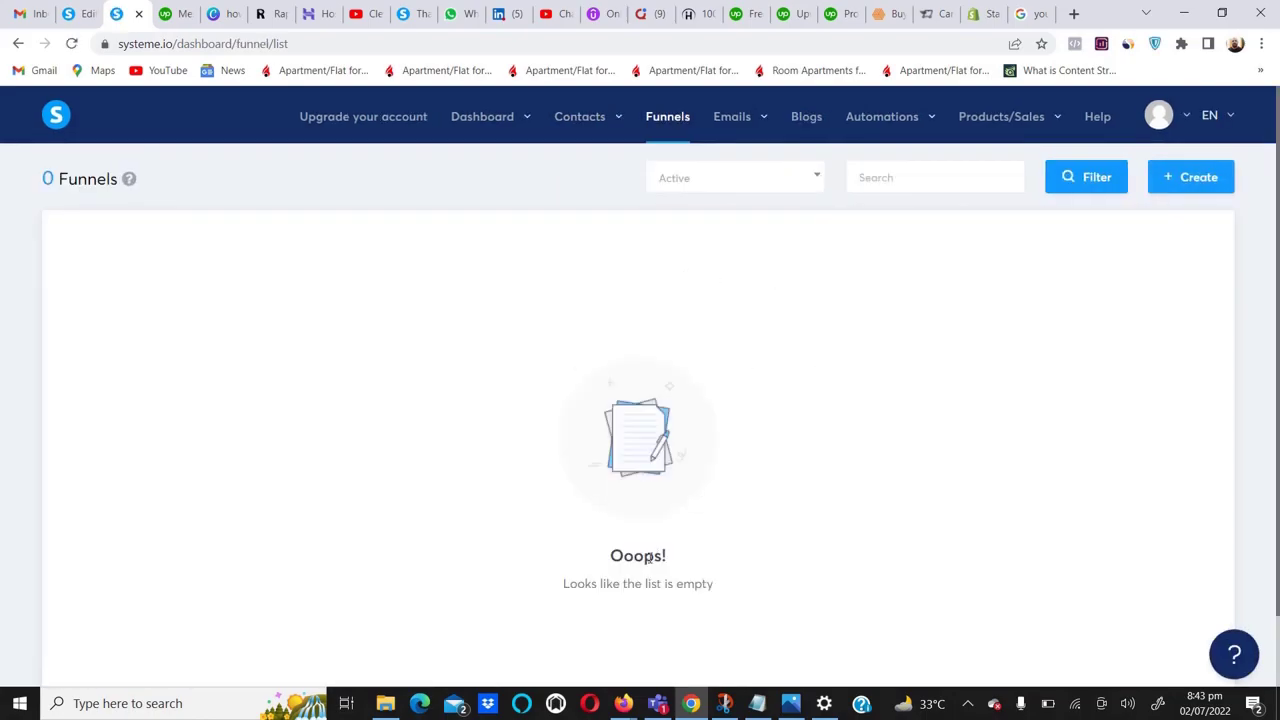
click(1190, 177)
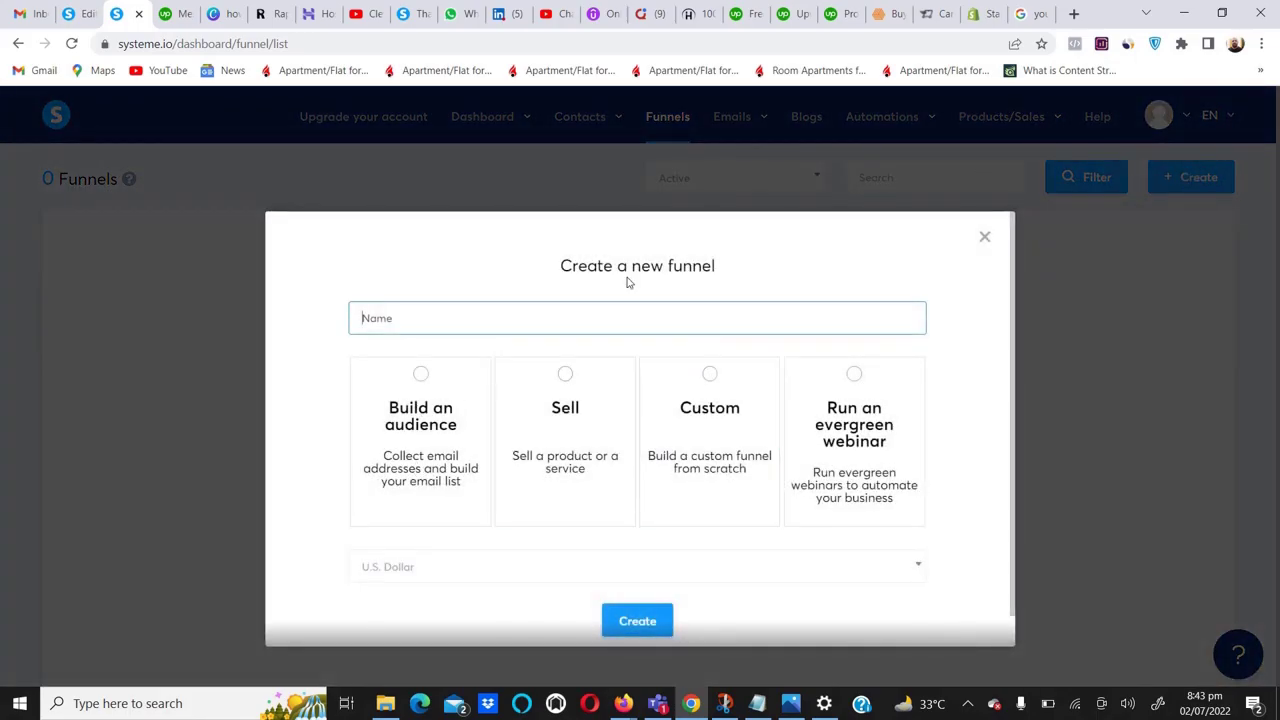
drag(563, 265, 738, 266)
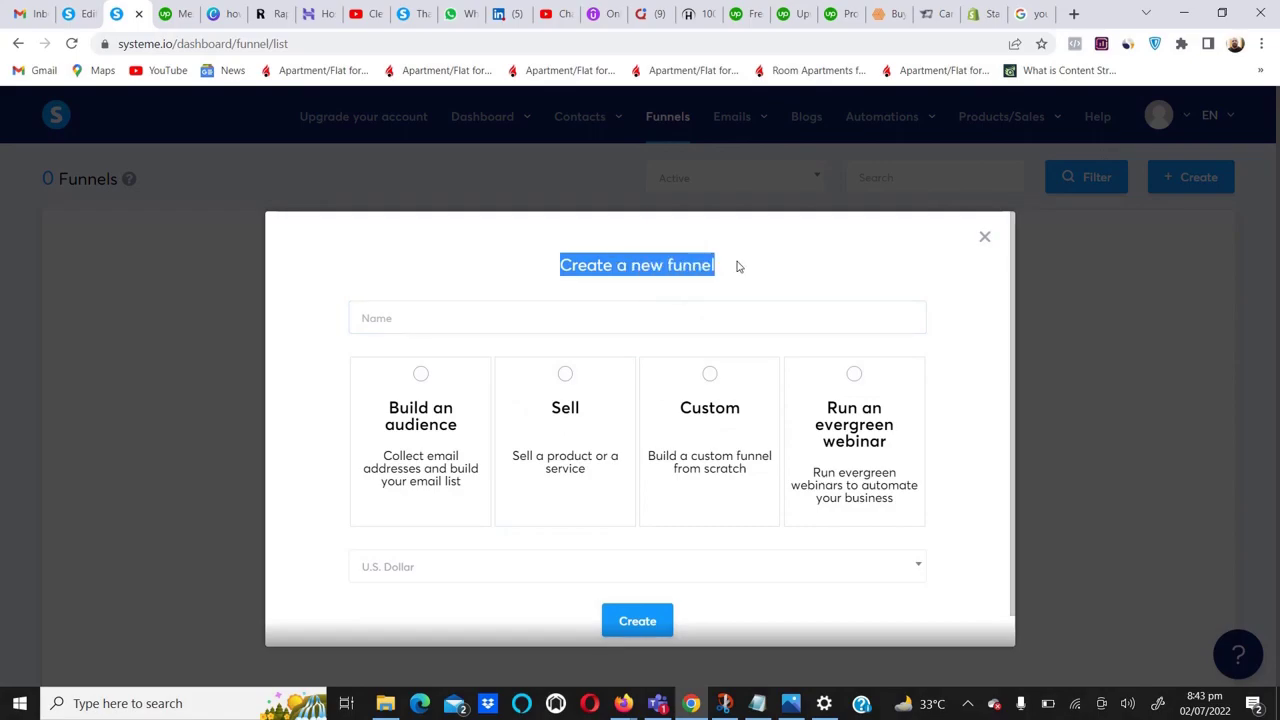
click(389, 318)
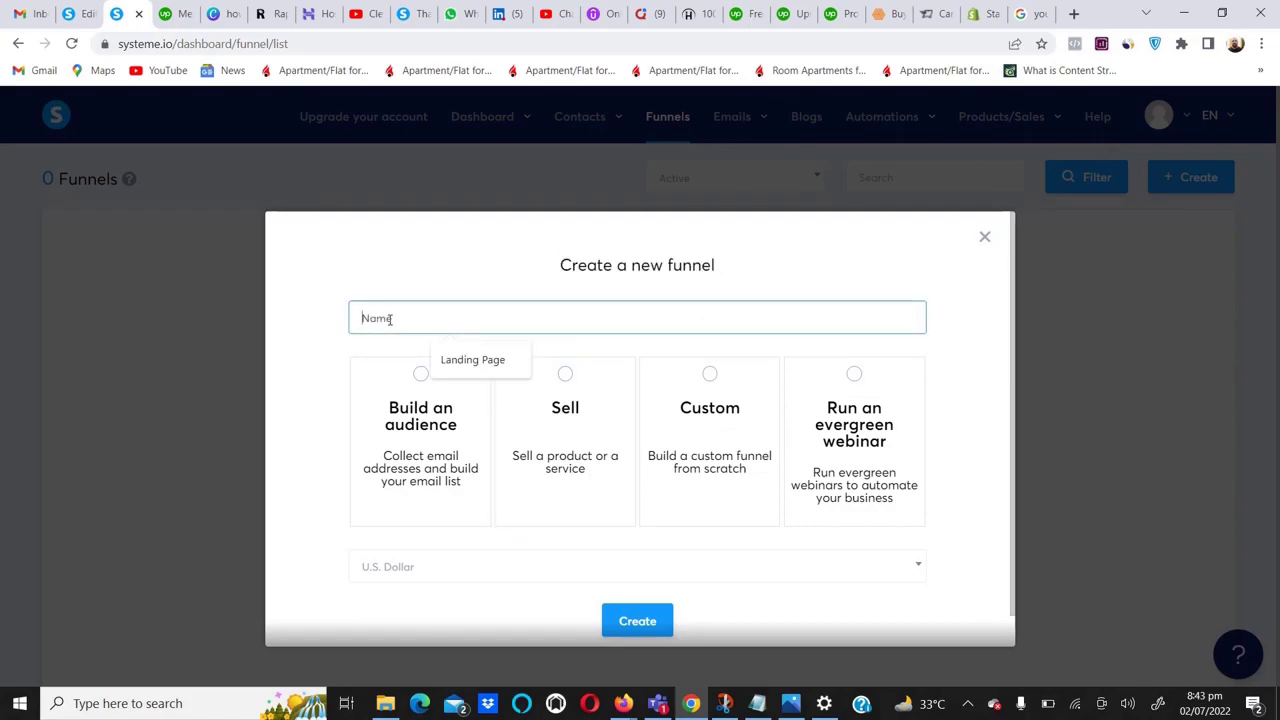
click(453, 360)
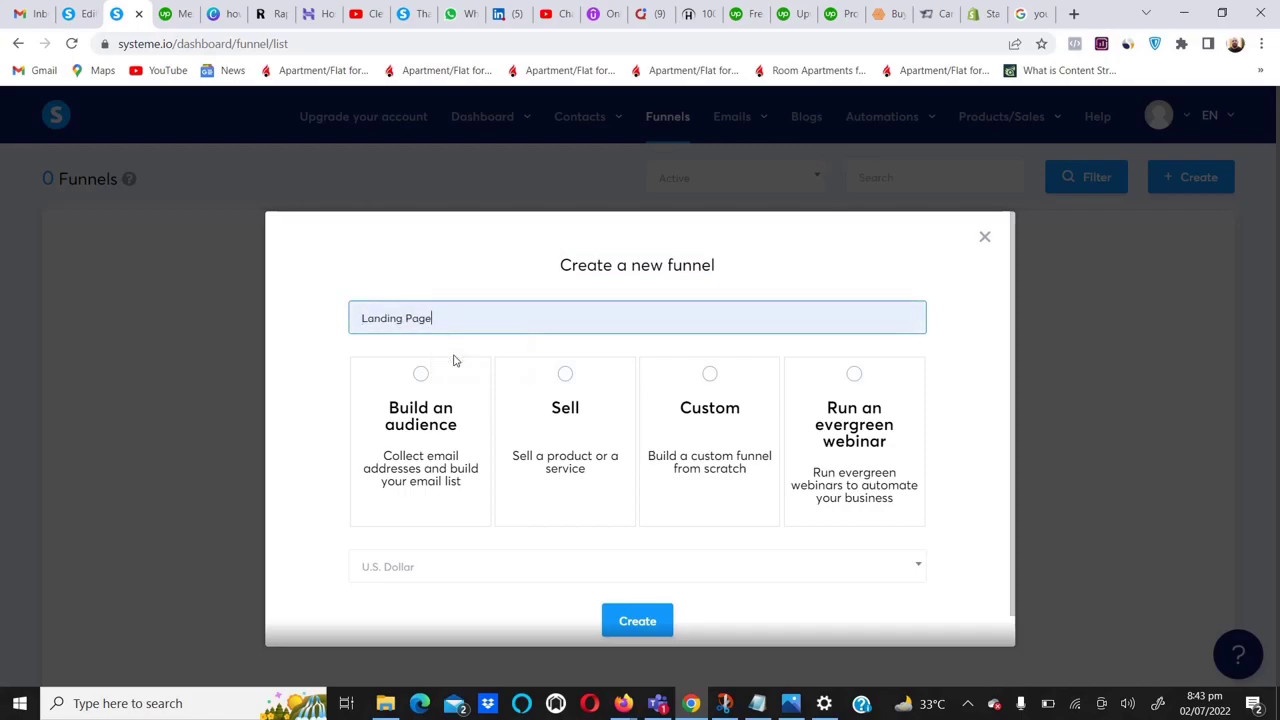
double_click(385, 318)
text(Sales)
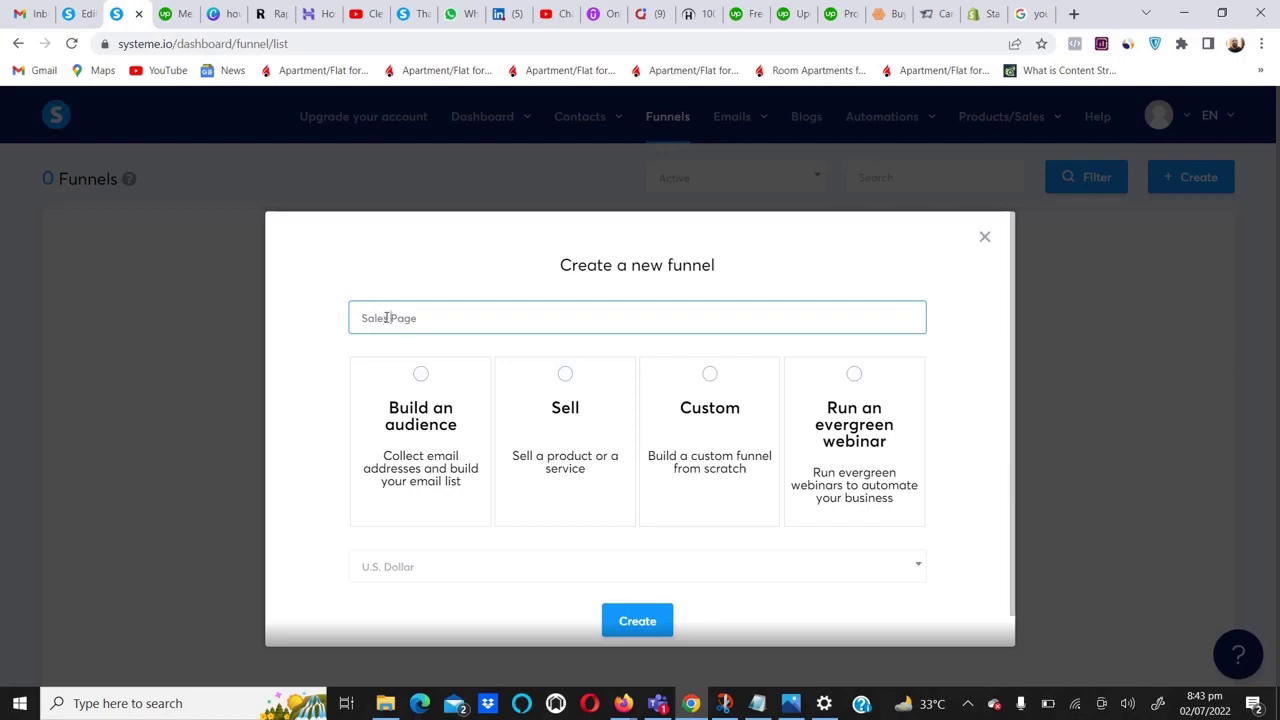
click(336, 326)
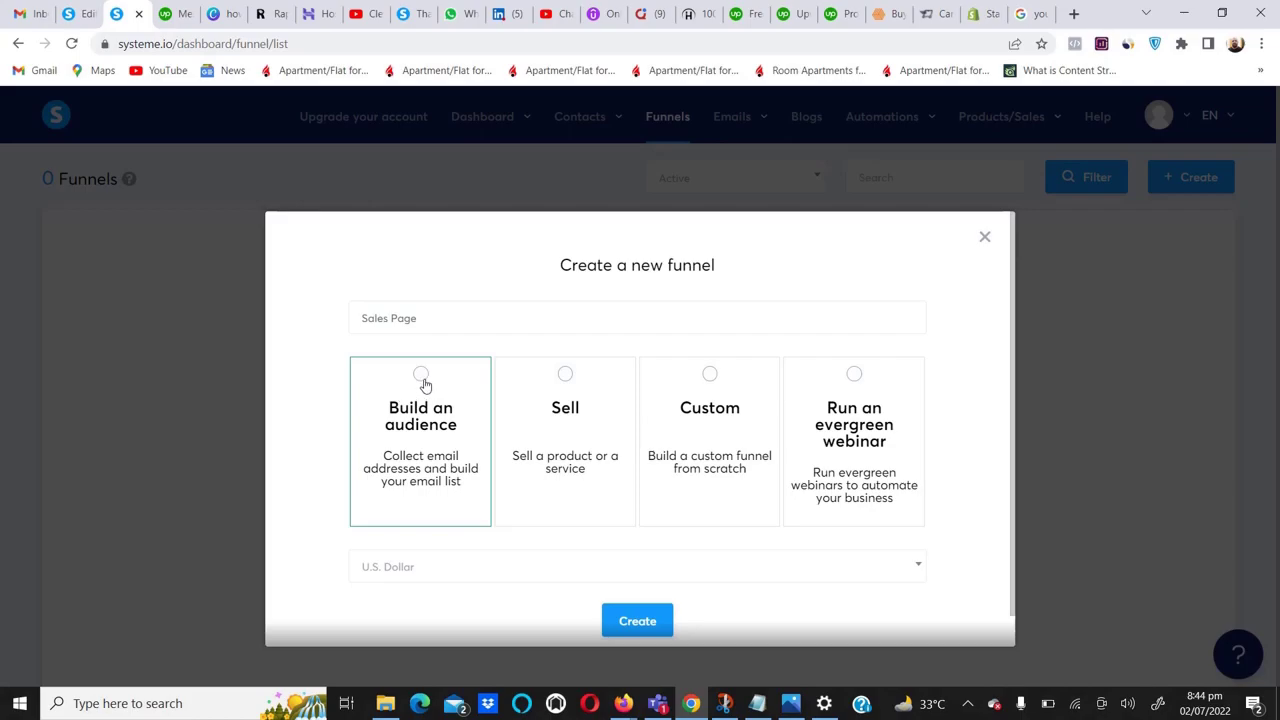
click(422, 379)
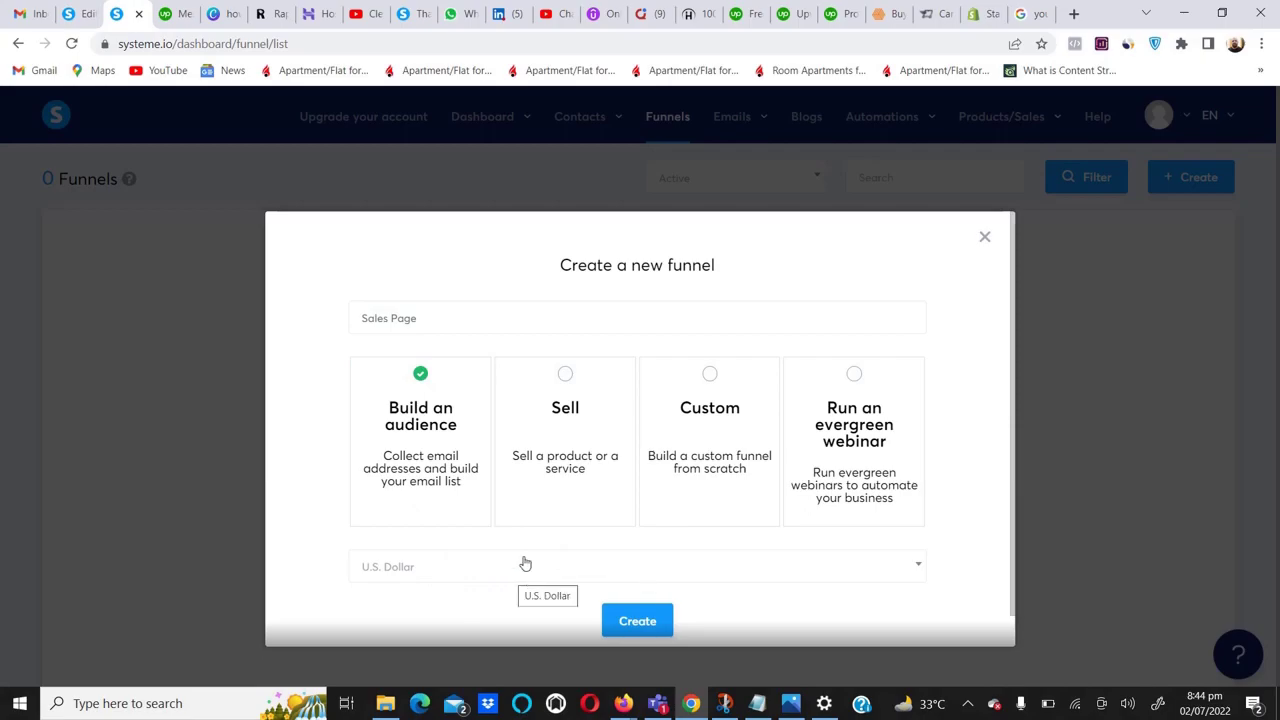
click(636, 622)
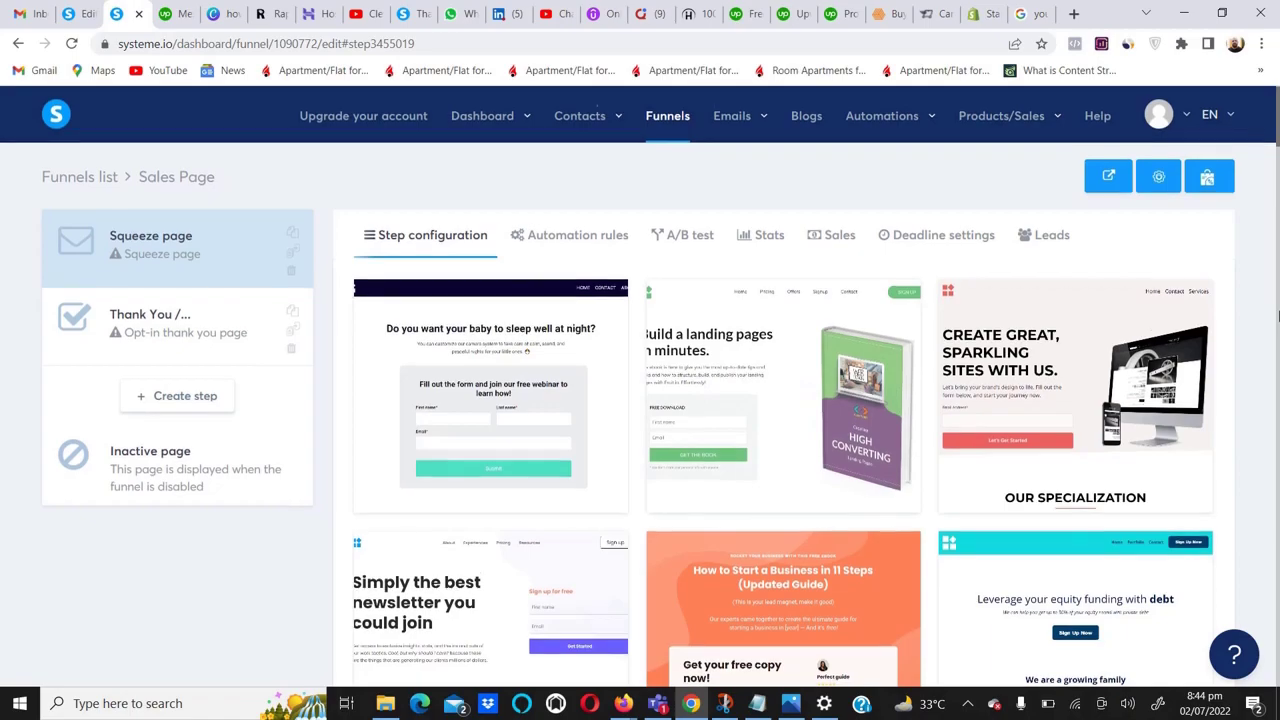
Browse the page templates offered for the Sales Page funnel's squeeze page step.
scroll(1278, 316, down, 2)
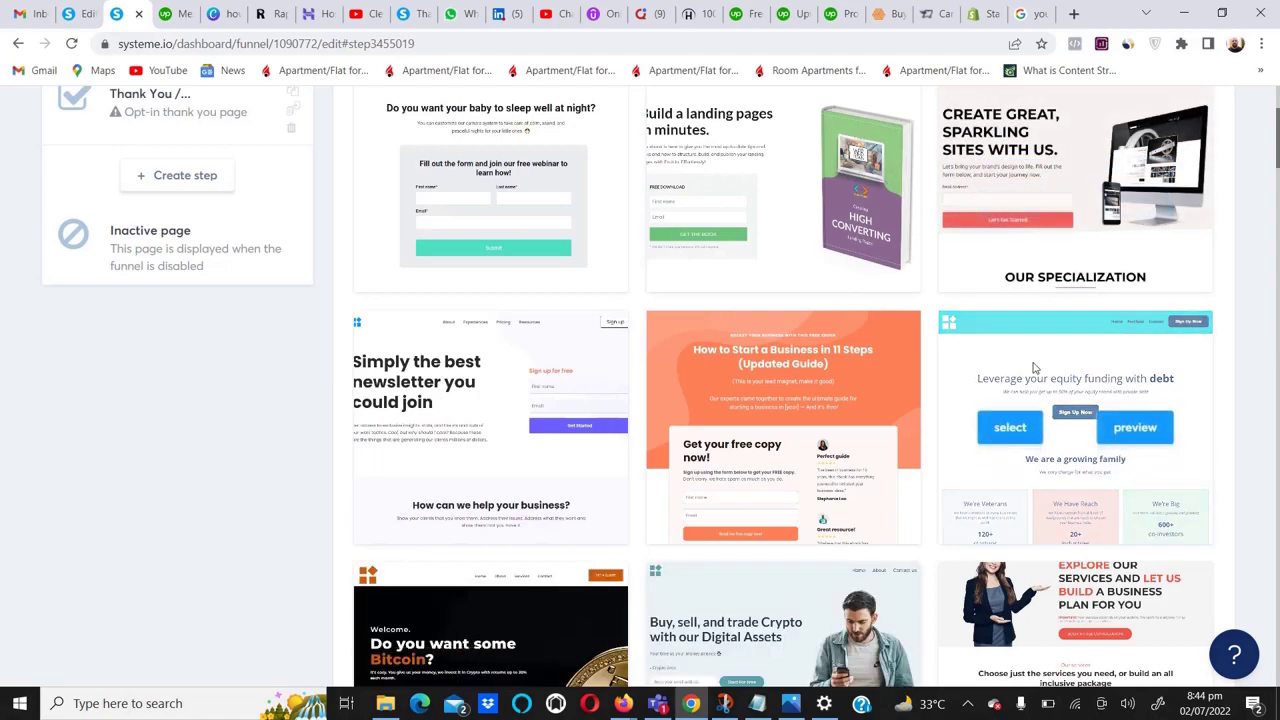
mouse_move(768, 392)
scroll(768, 392, up, 2)
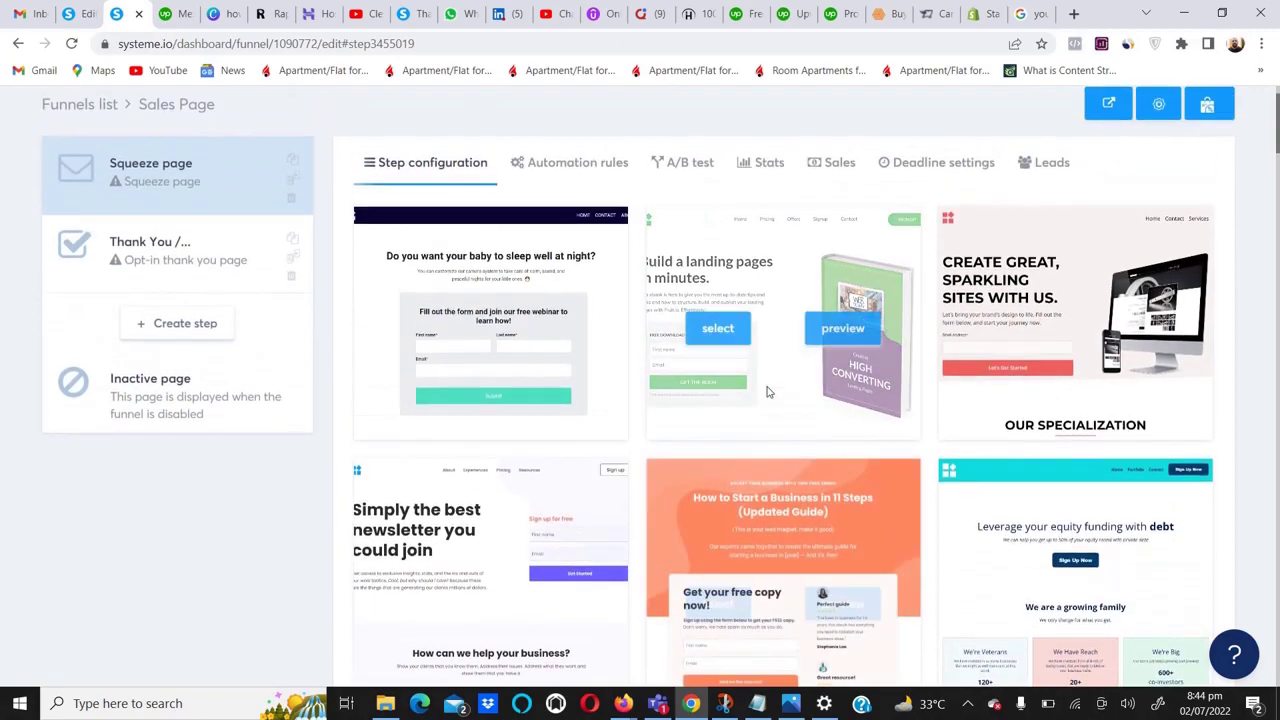
scroll(755, 565, down, 2)
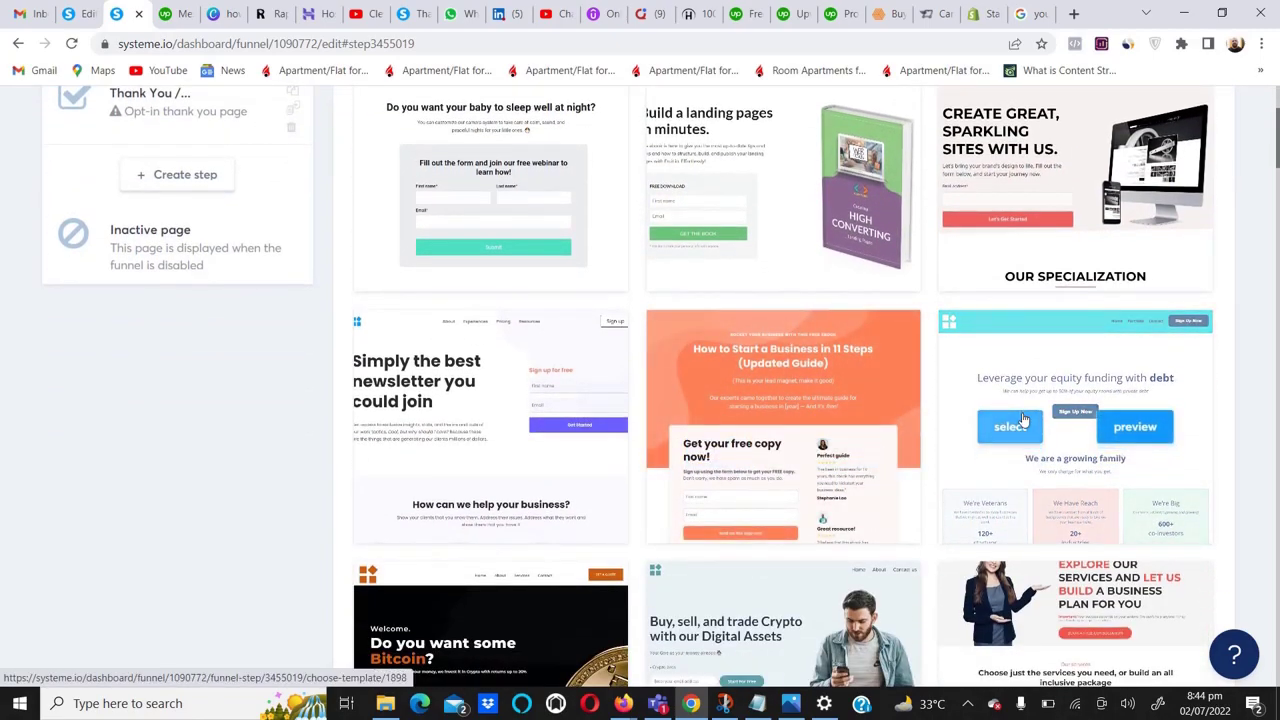
scroll(1028, 548, down, 1)
scroll(1028, 548, down, 3)
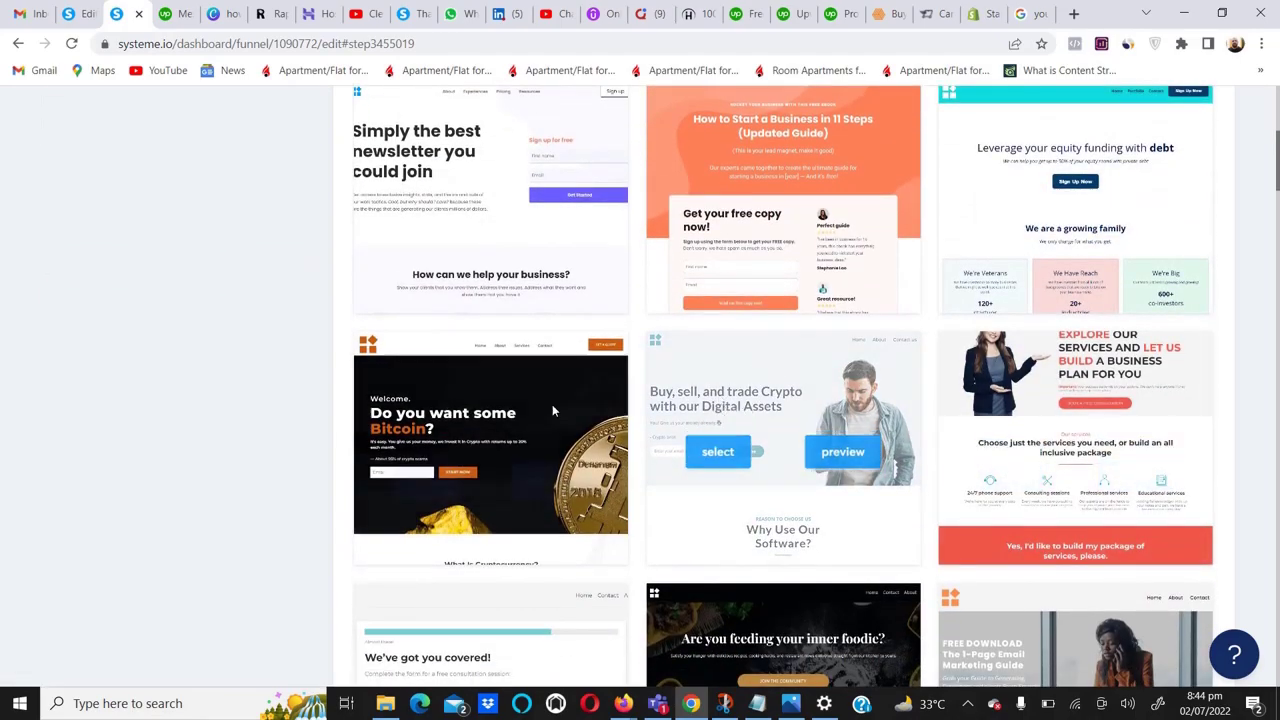
scroll(520, 418, up, 8)
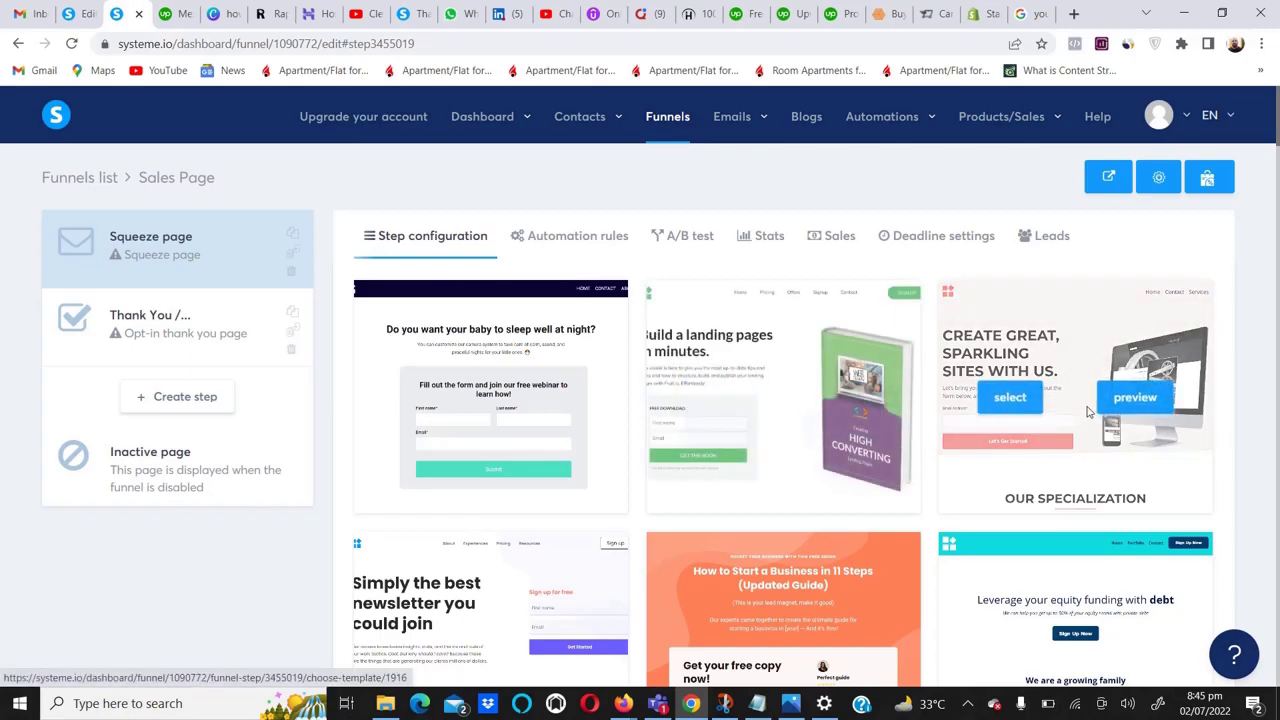
scroll(751, 405, down, 3)
scroll(751, 416, down, 15)
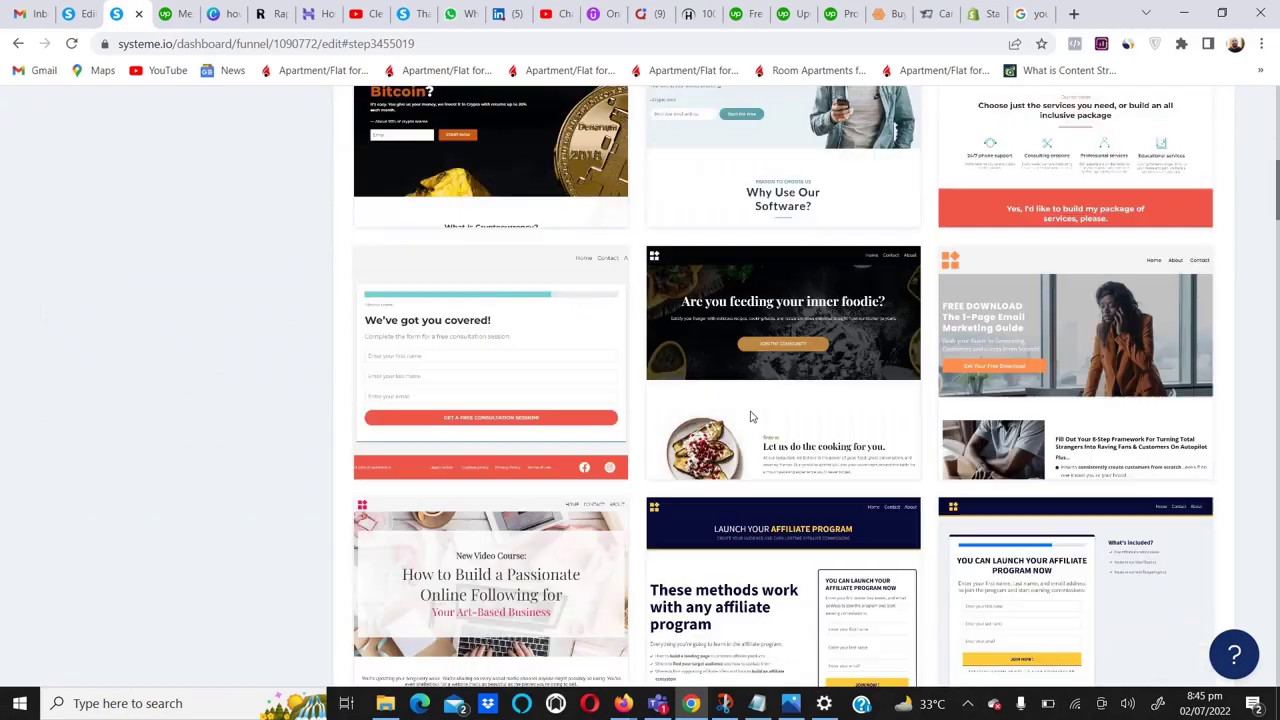
scroll(751, 416, down, 8)
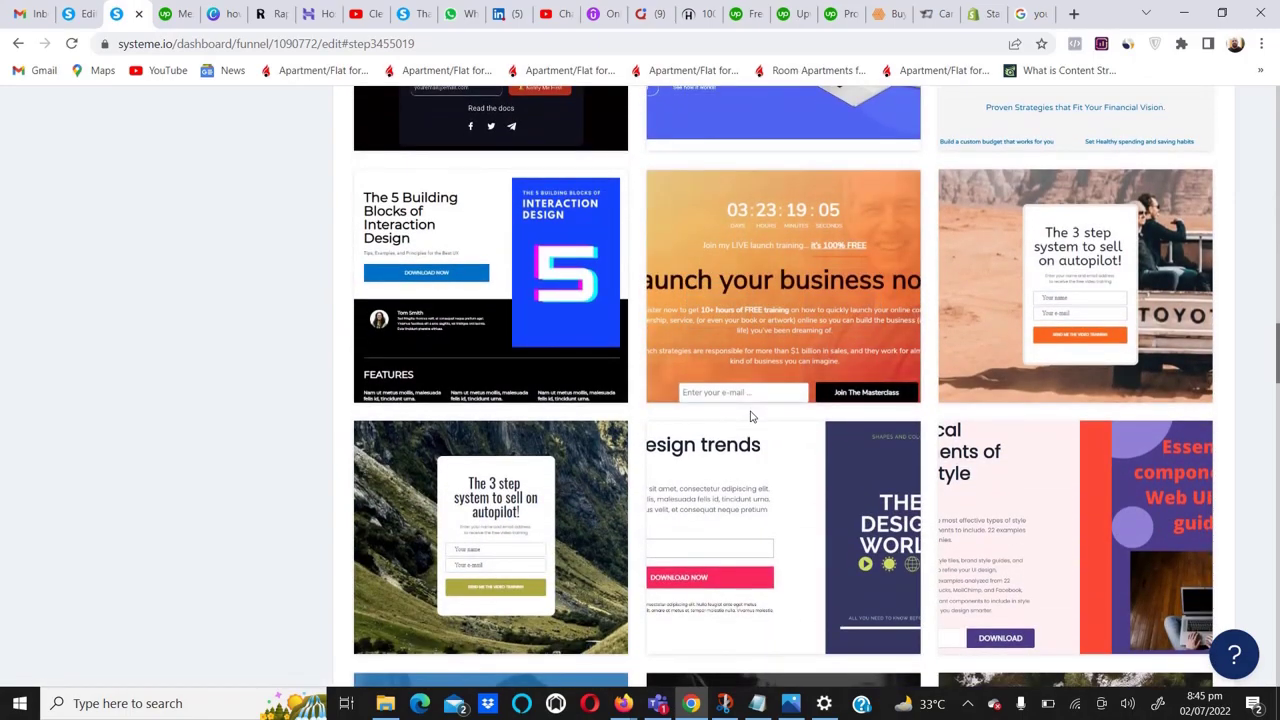
scroll(751, 416, down, 3)
scroll(751, 416, up, 9)
scroll(751, 416, up, 15)
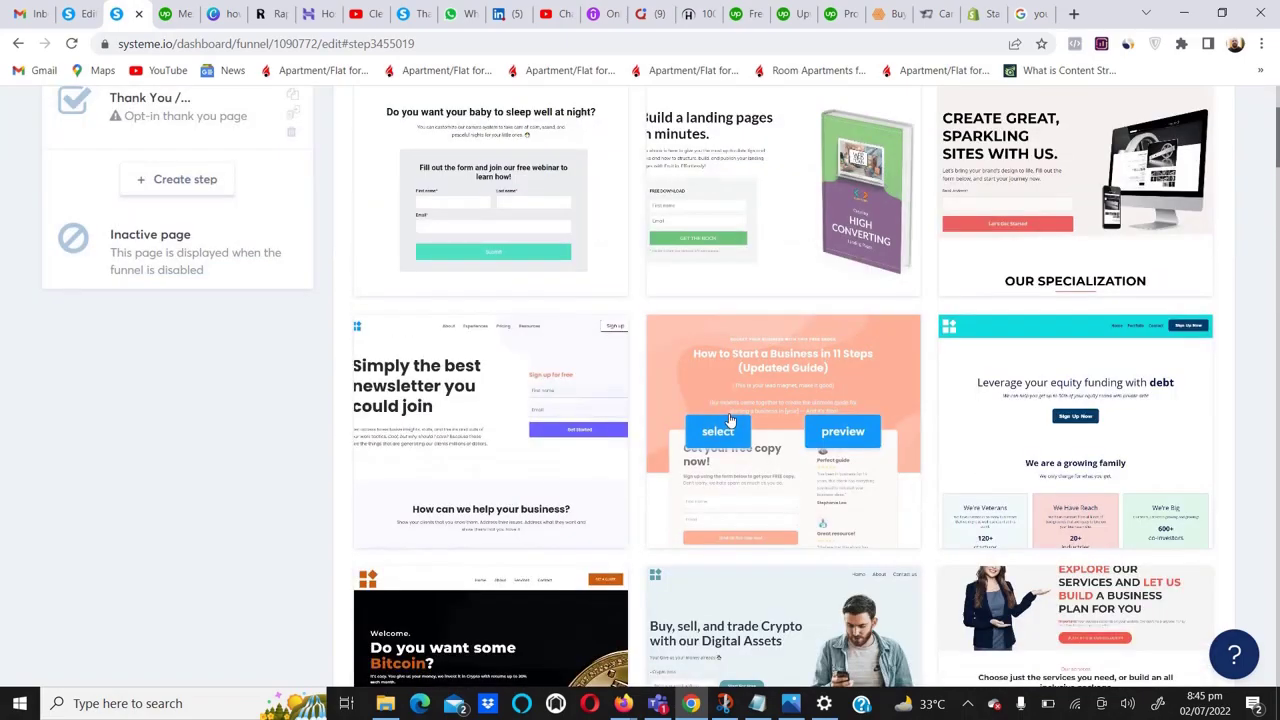
Preview the "How to Start a Business in 11 Steps" template and examine its whole page layout.
click(844, 432)
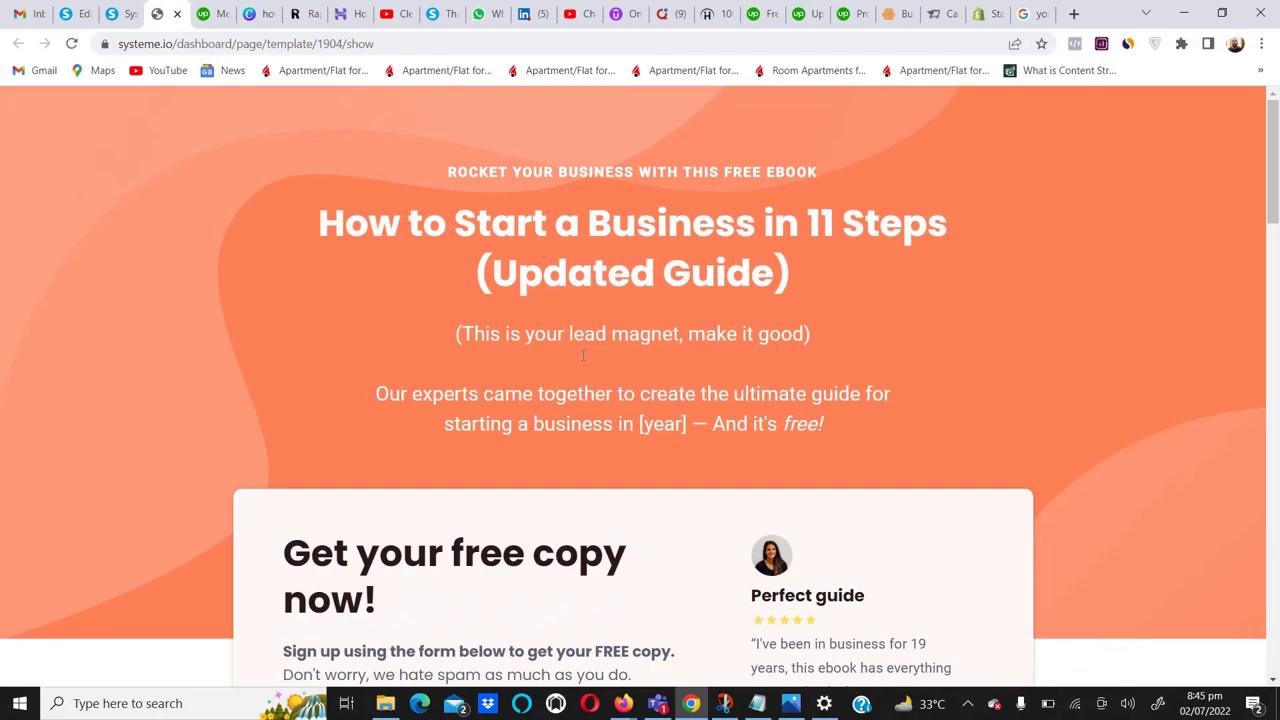
scroll(583, 355, down, 3)
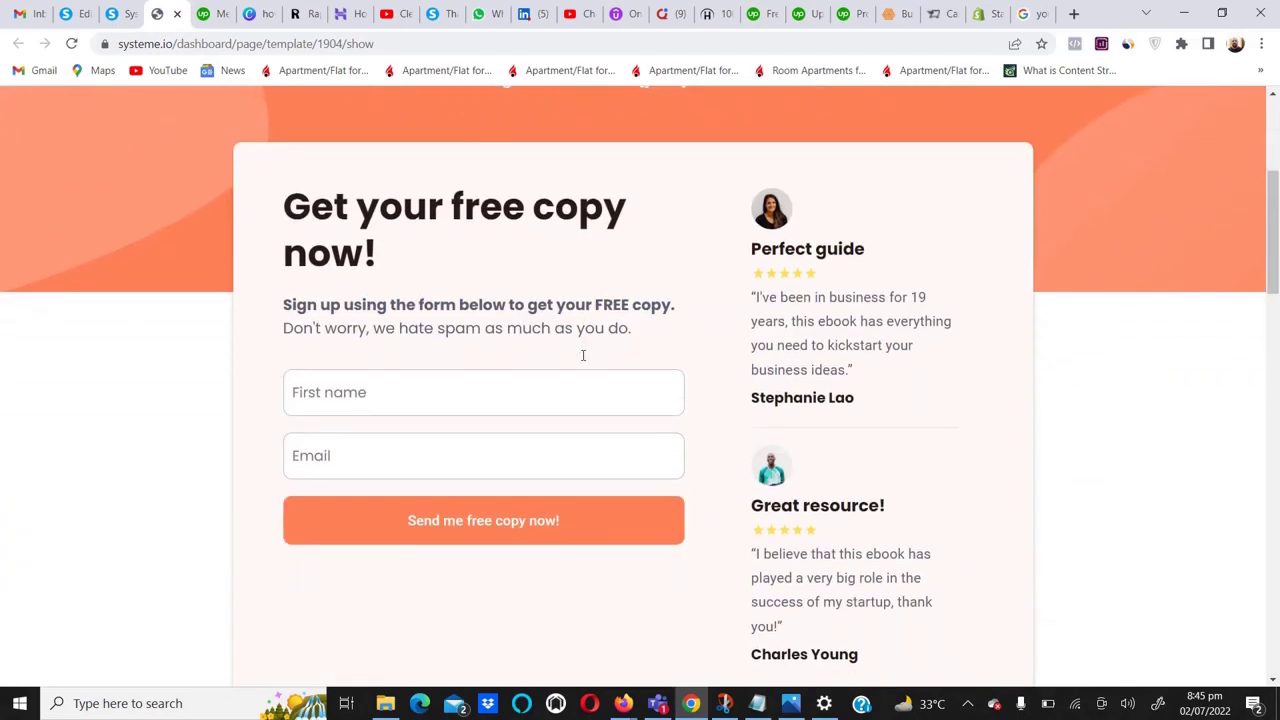
scroll(583, 355, down, 20)
scroll(583, 355, up, 20)
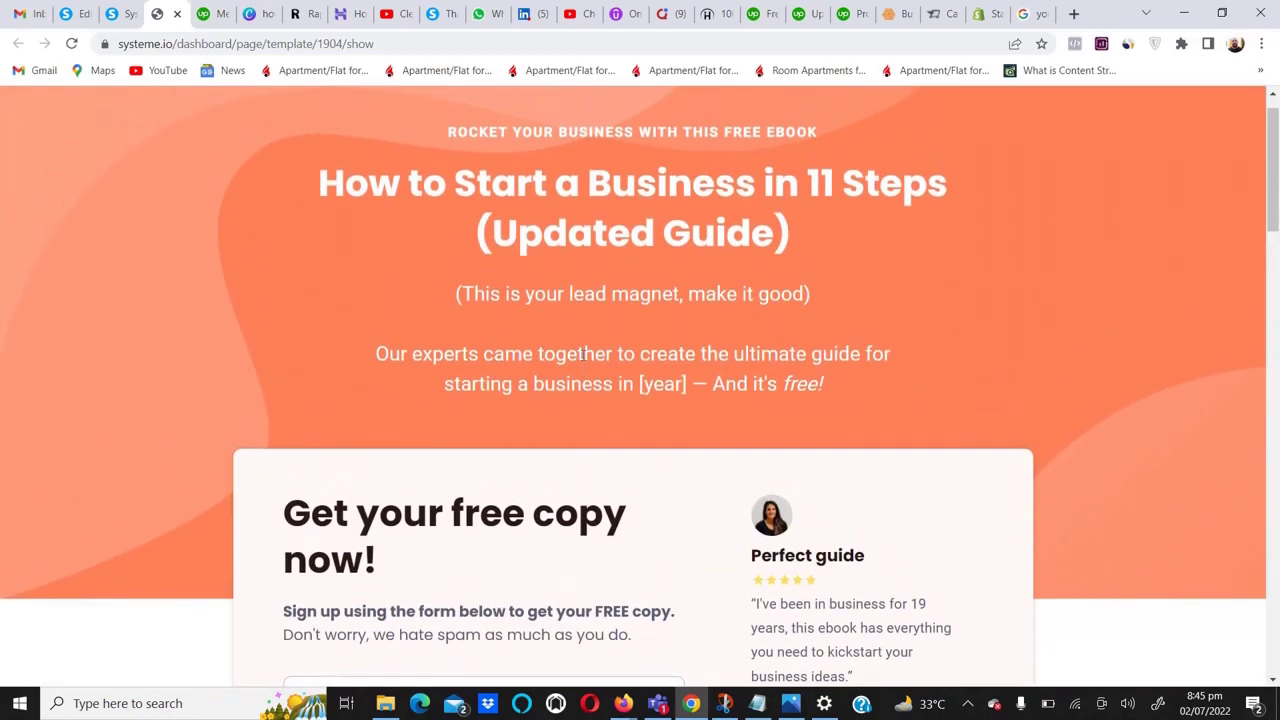
scroll(583, 355, up, 1)
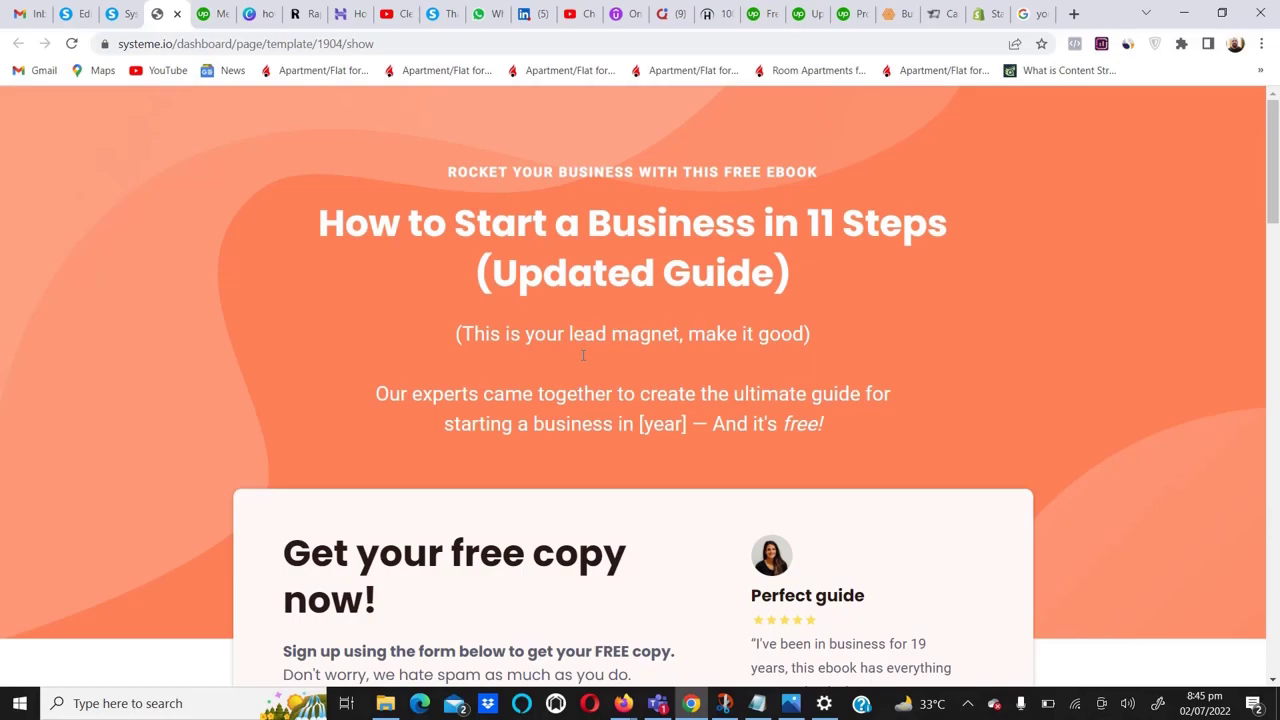
scroll(583, 355, down, 6)
Apply the "How to Start a Business in 11 Steps" template to the squeeze page and check its URL path setting.
click(120, 12)
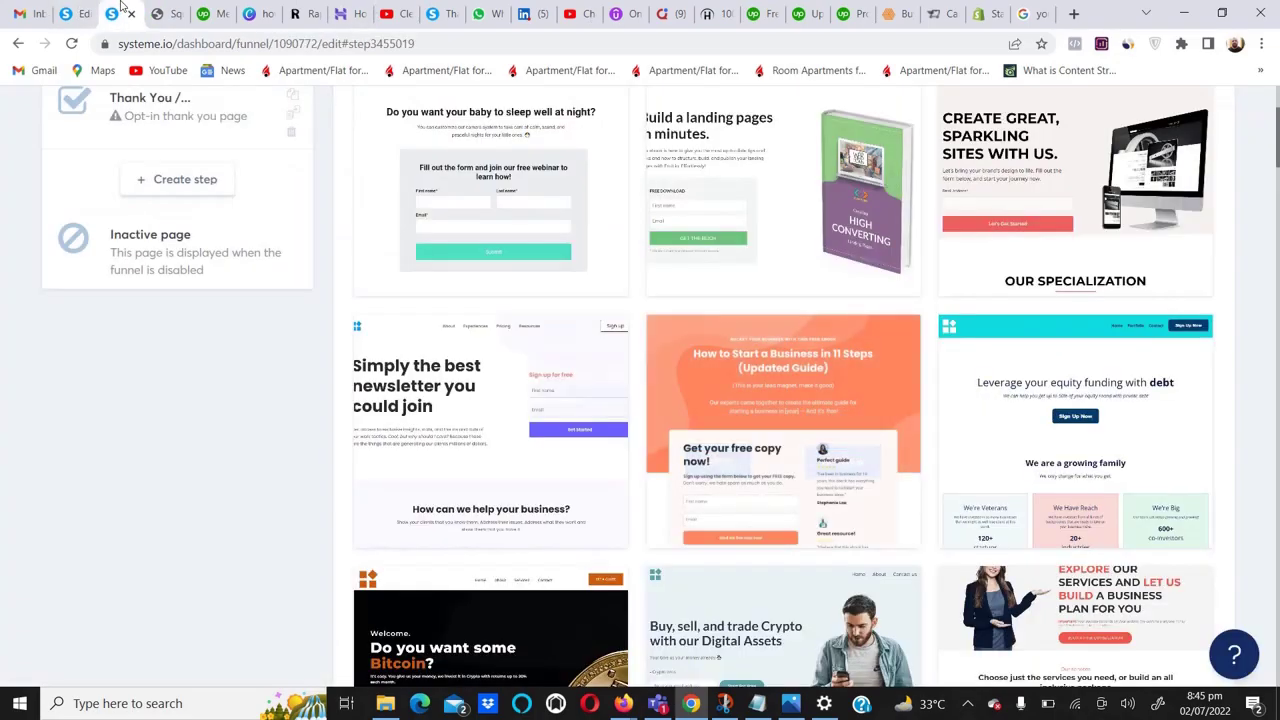
click(718, 440)
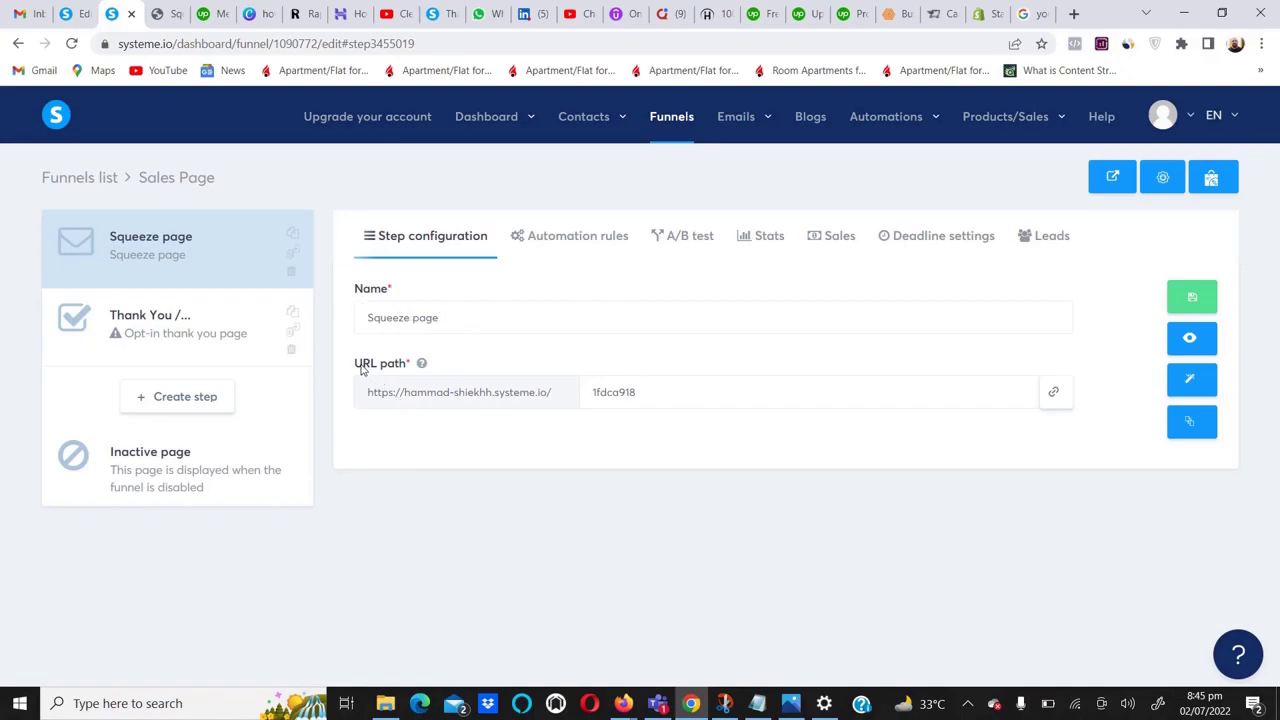
drag(356, 365, 411, 364)
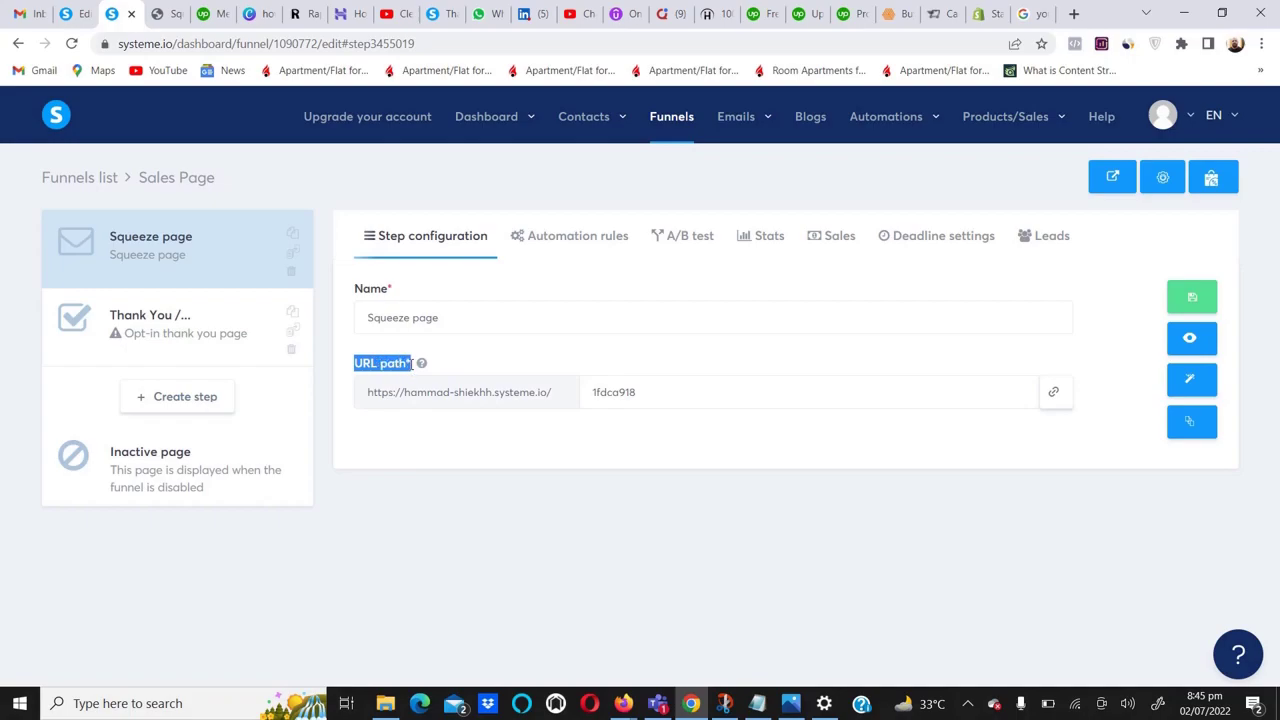